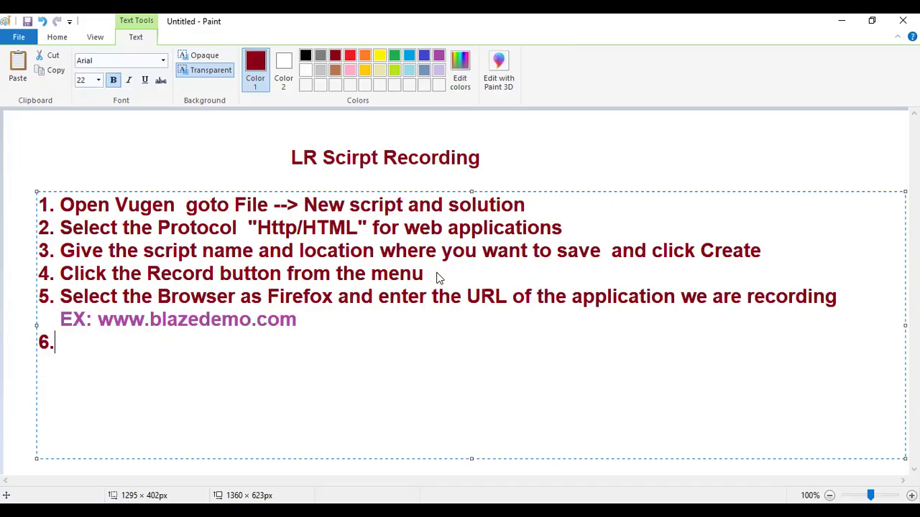
# Step: Switch to VuGen and review the target action, application and working directory settings for starting the recording
pyautogui.click(410, 241)
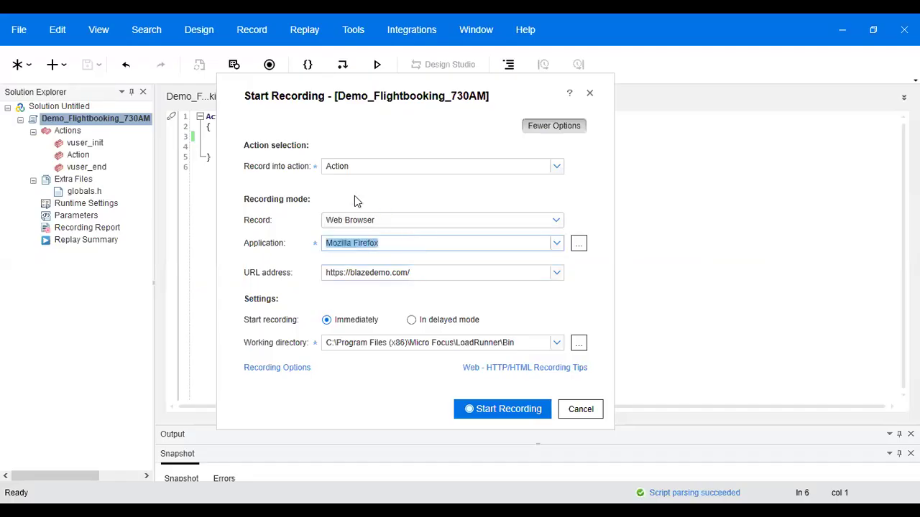
pyautogui.click(373, 166)
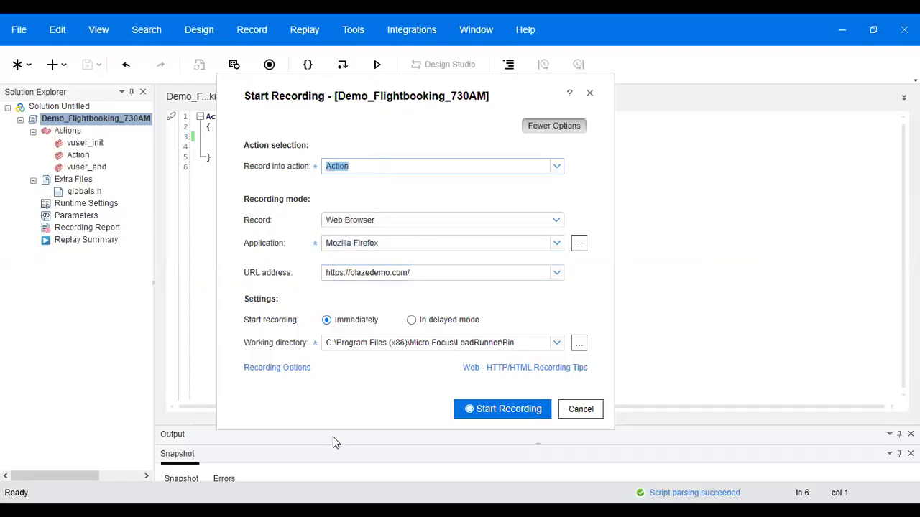
pyautogui.click(537, 345)
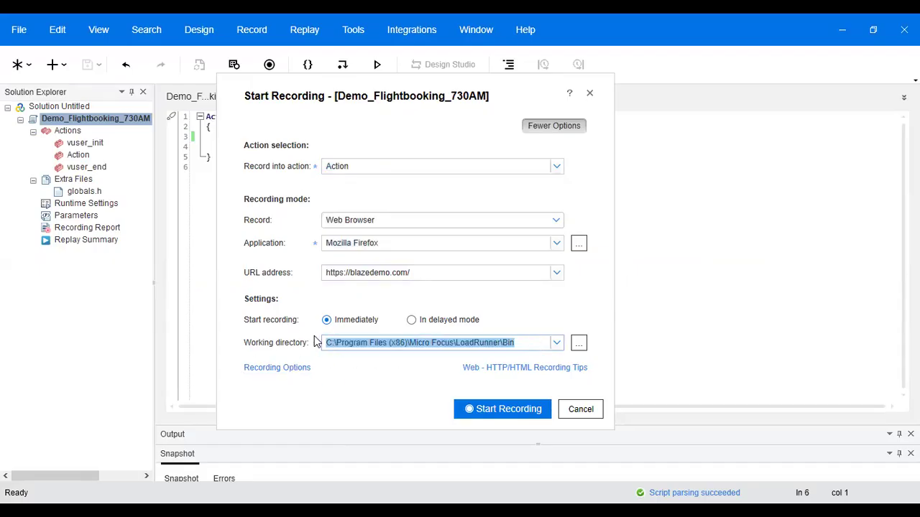
pyautogui.click(518, 339)
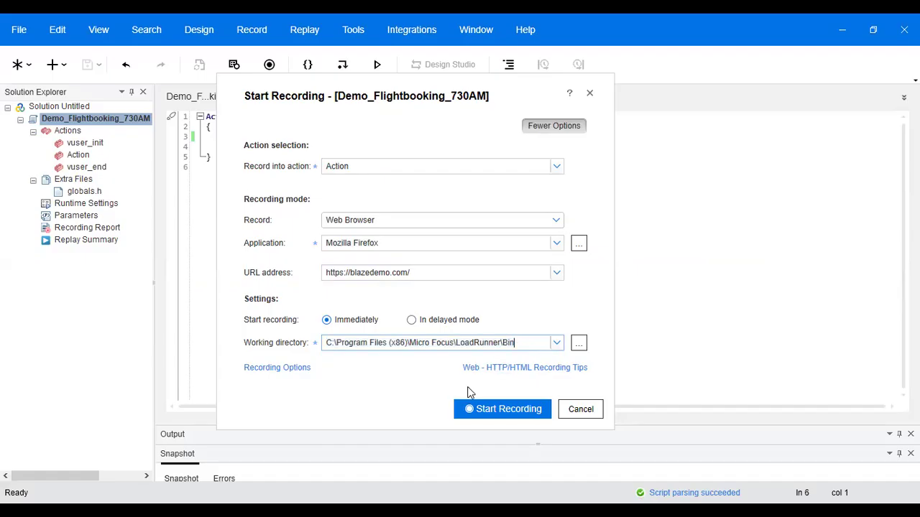
# Step: In the Paint notes, complete item 6 as "Click on the recording option before creating the script to check the options" and start item 7
pyautogui.click(352, 340)
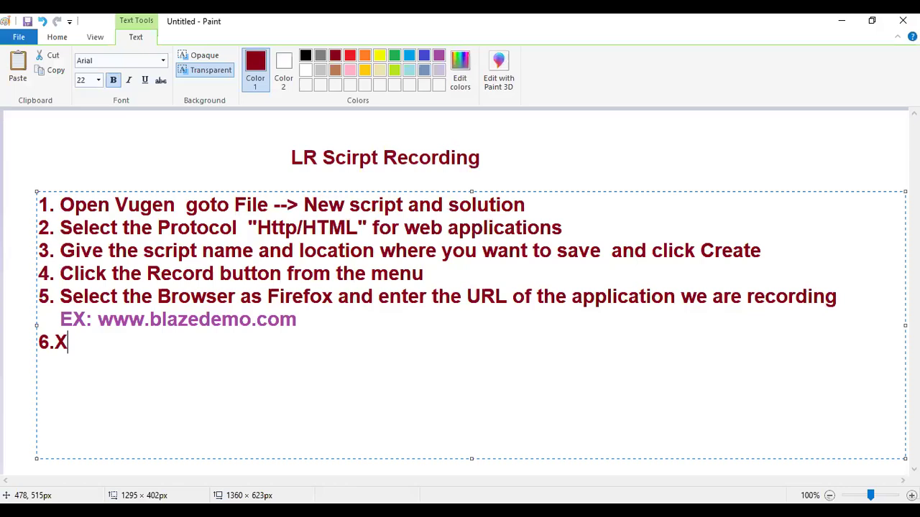
pyautogui.write('C')
pyautogui.write('lc')
pyautogui.press('BackSpace')
pyautogui.press('BackSpace')
pyautogui.write('lick on th')
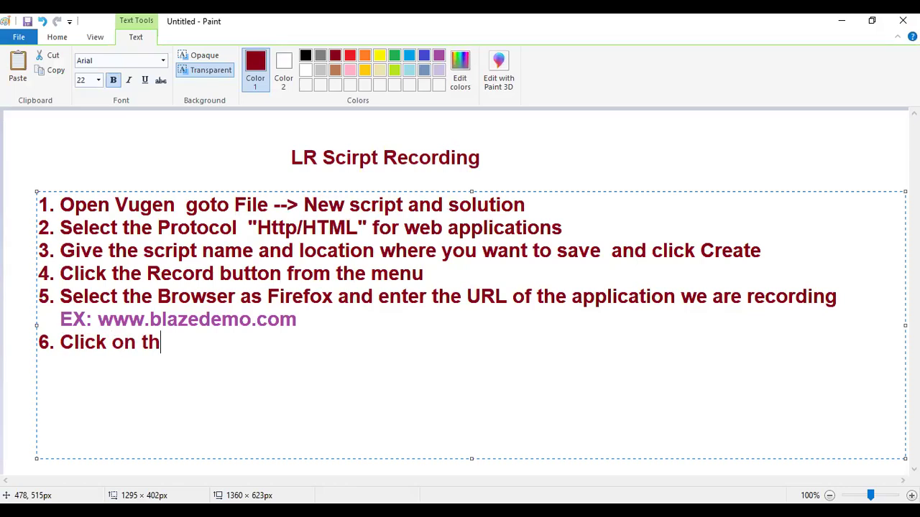
pyautogui.write('e recording o')
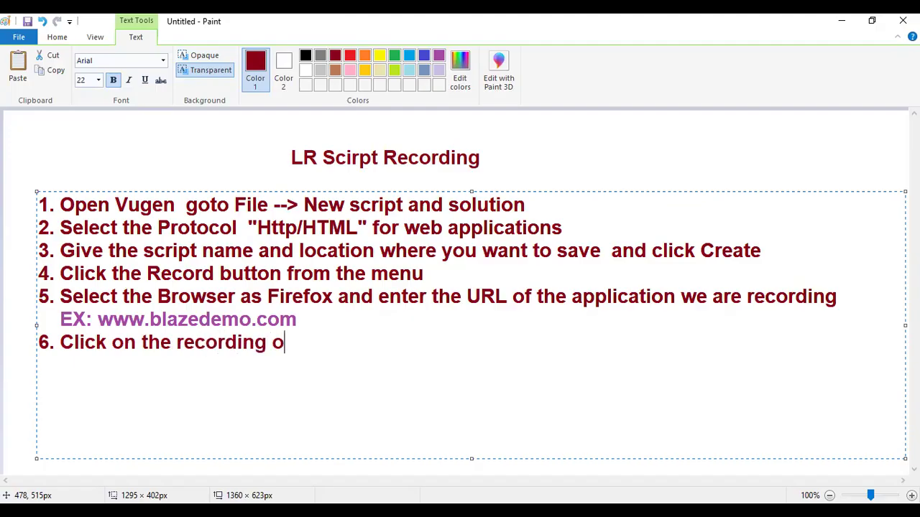
pyautogui.write('ption be')
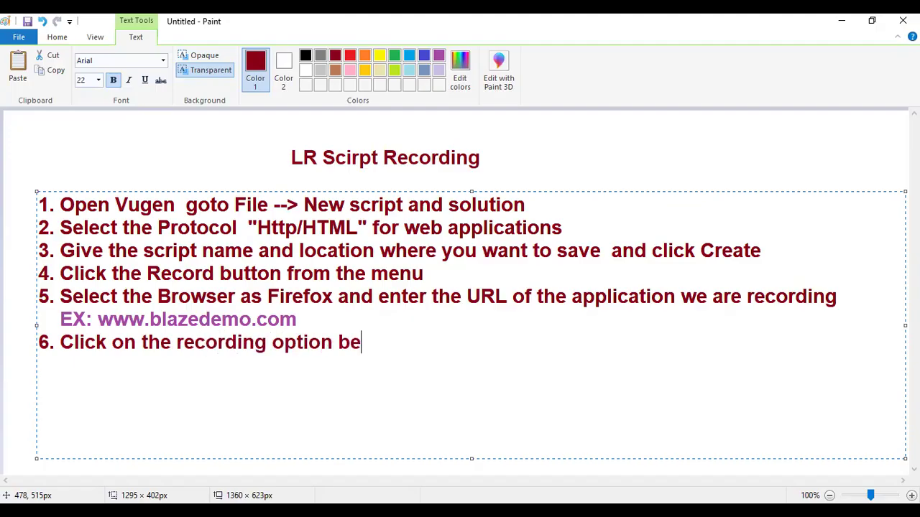
pyautogui.write('fore cre')
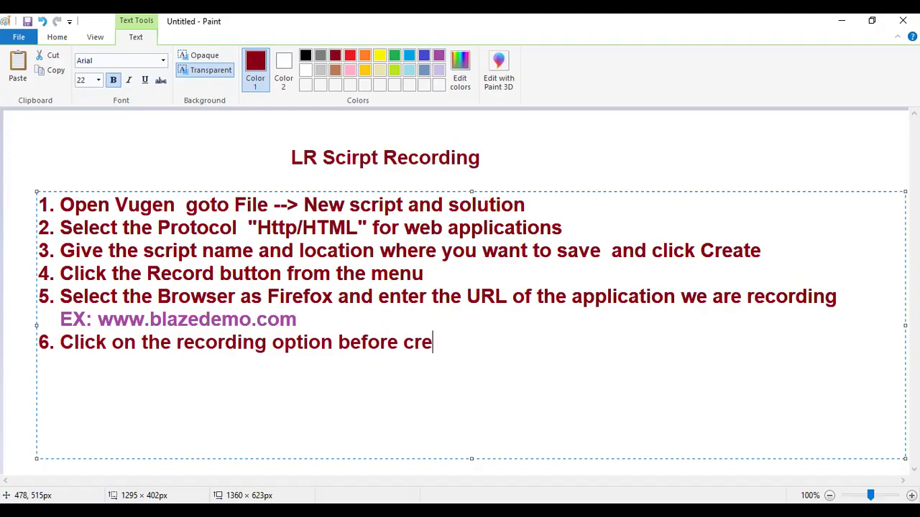
pyautogui.write('ating the s')
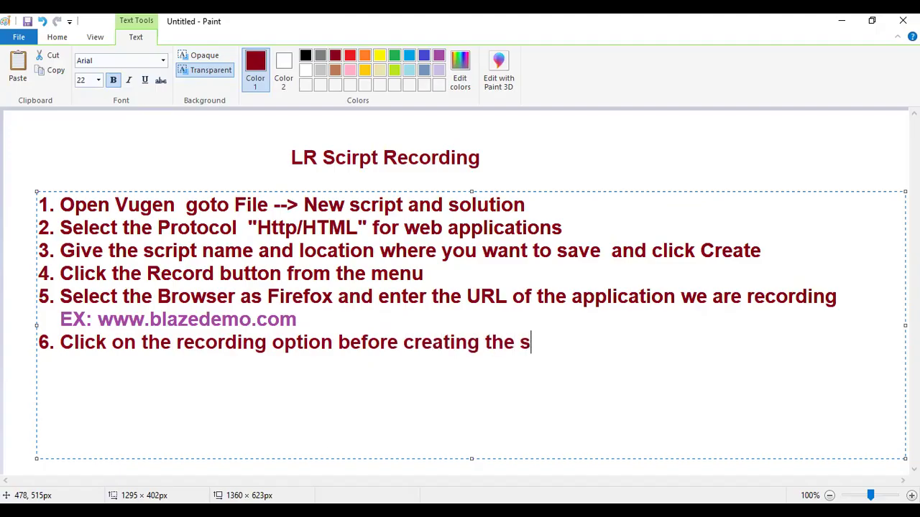
pyautogui.write('cript to check ')
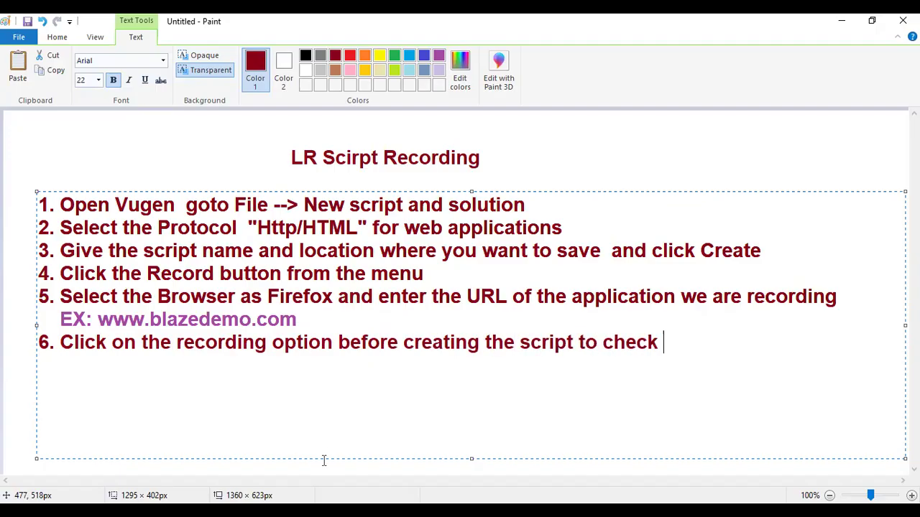
pyautogui.write('the options')
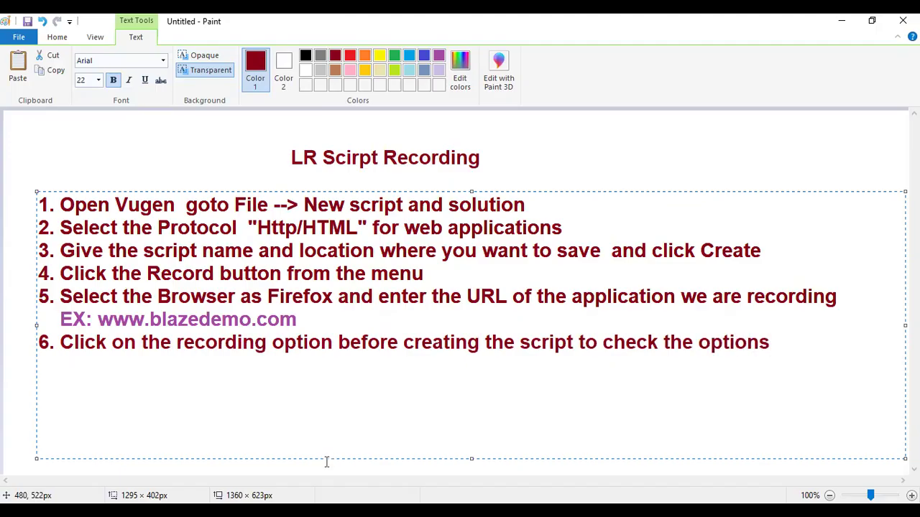
pyautogui.press('Return')
pyautogui.write('7.')
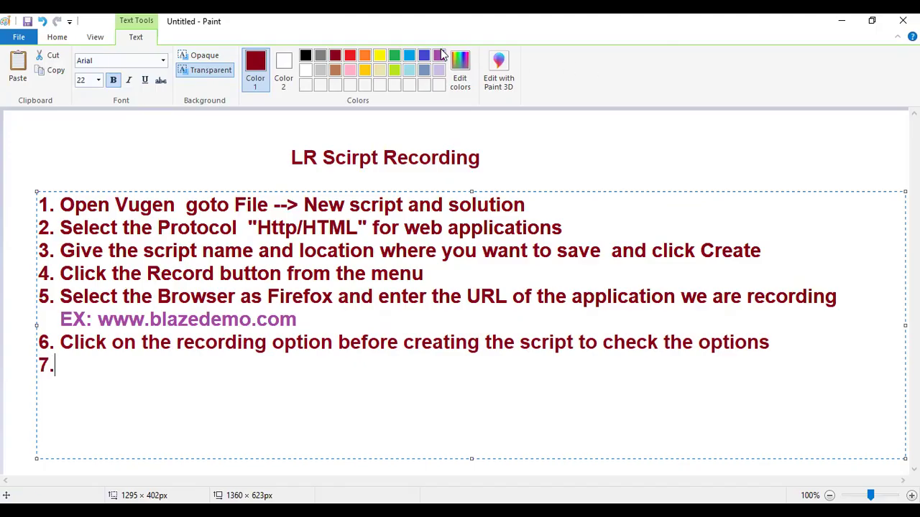
# Step: Switch to the Demo_Flightbooking_730AM script in VuGen and open the general Recording page of its Recording Options
pyautogui.hotkey('alt', 'Tab')
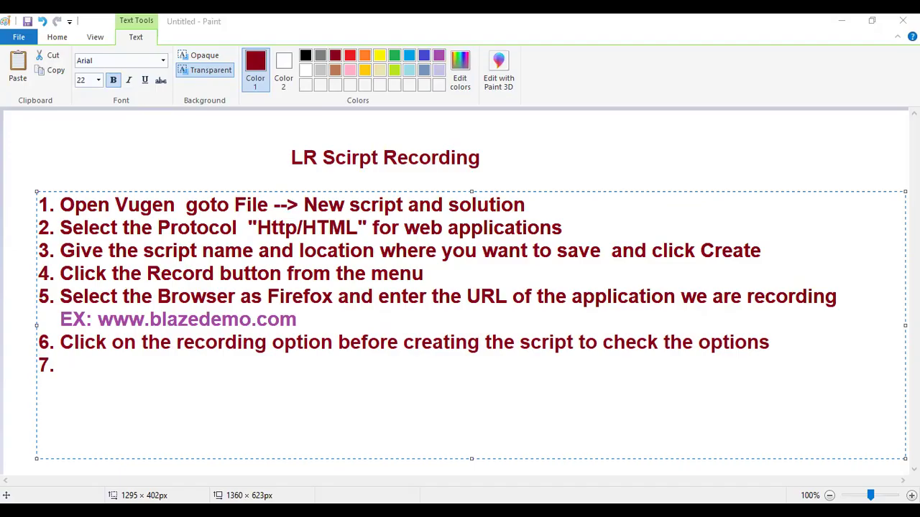
pyautogui.moveTo(346, 504)
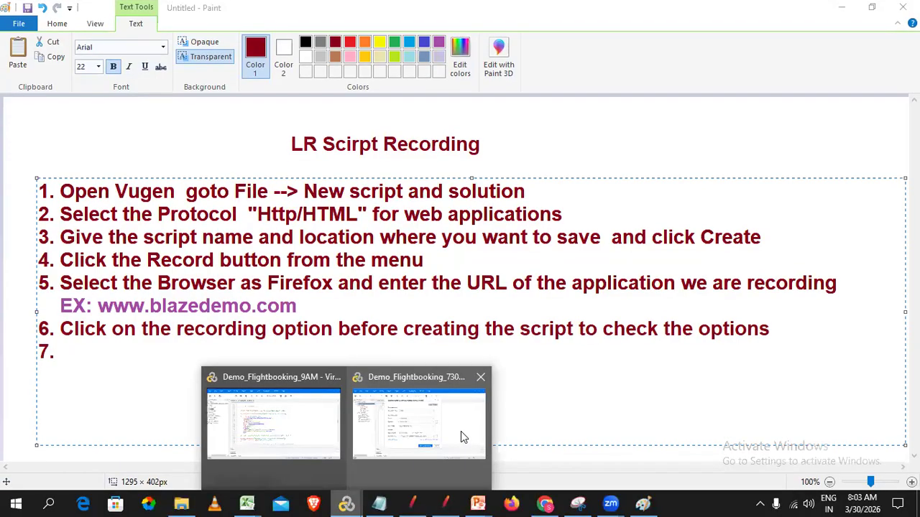
pyautogui.click(461, 432)
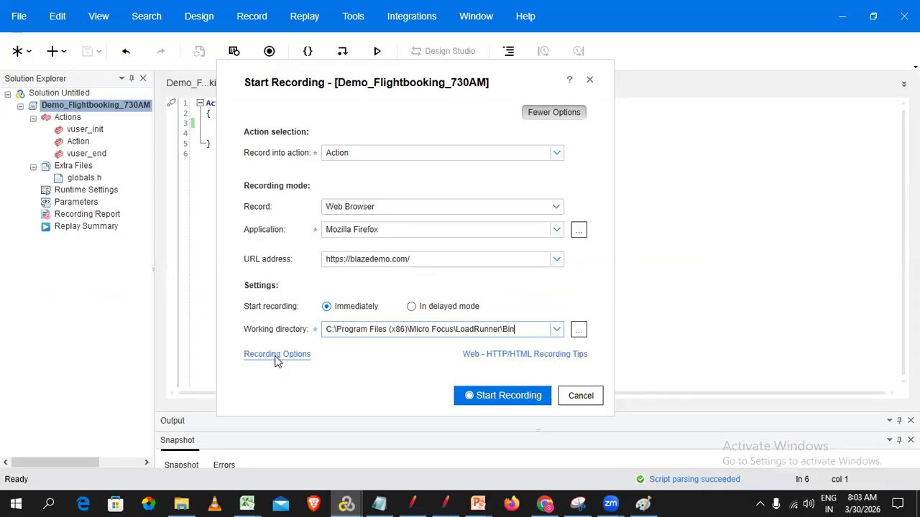
pyautogui.click(276, 358)
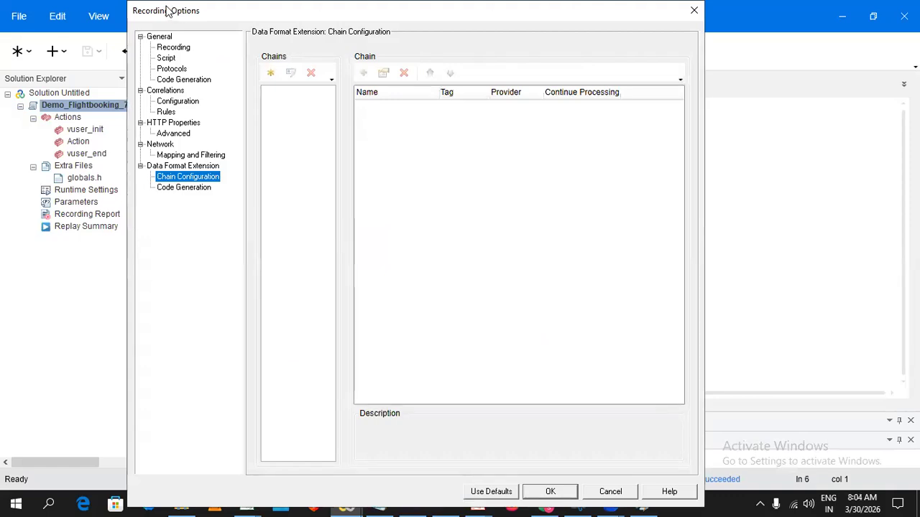
pyautogui.moveTo(166, 11); pyautogui.dragTo(129, 19)
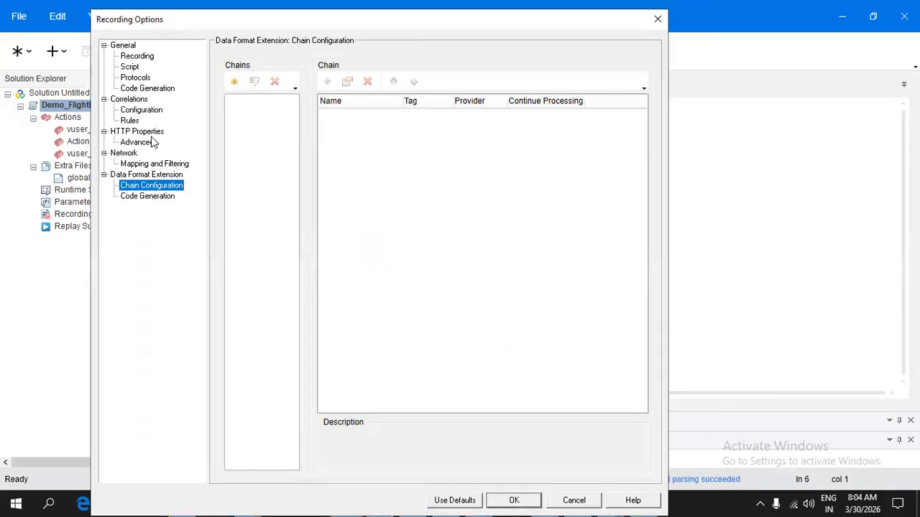
pyautogui.click(137, 57)
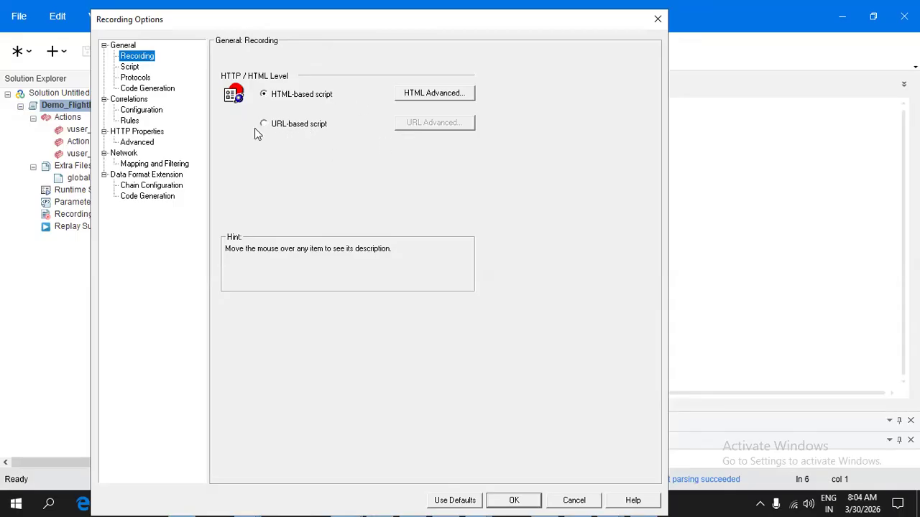
# Step: Alternate the HTTP/HTML level between URL-based script and HTML-based script to compare them, ending on HTML-based script
pyautogui.click(307, 131)
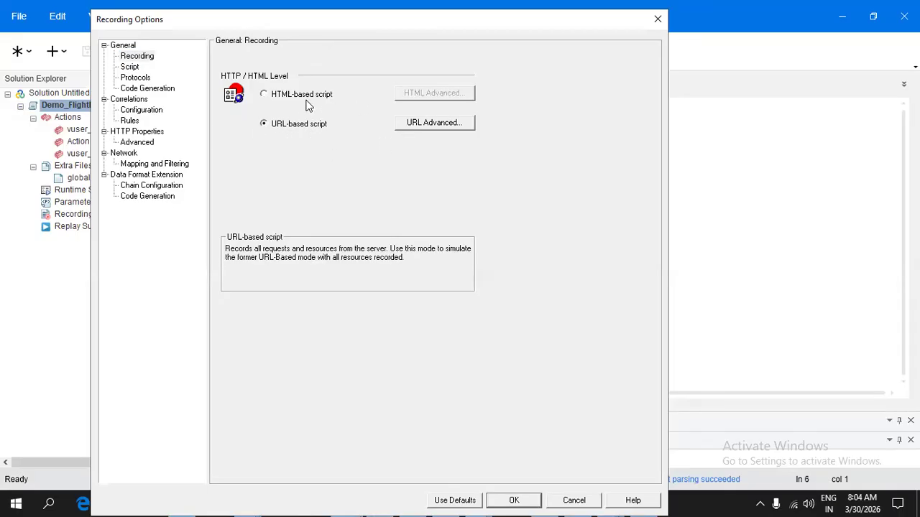
pyautogui.click(307, 102)
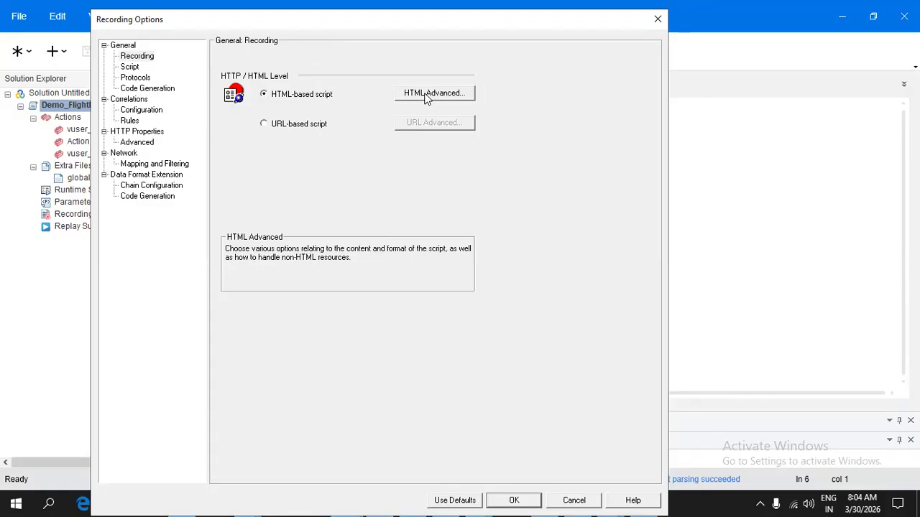
pyautogui.click(264, 124)
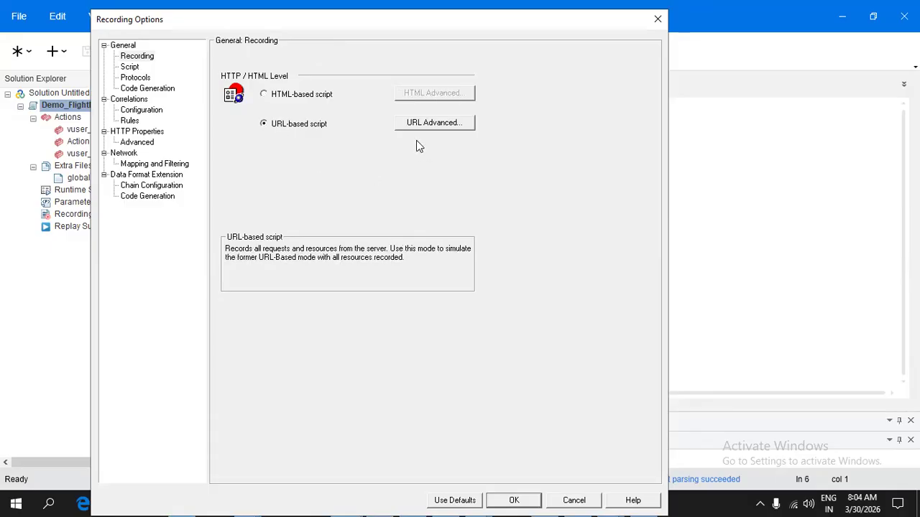
pyautogui.moveTo(432, 128)
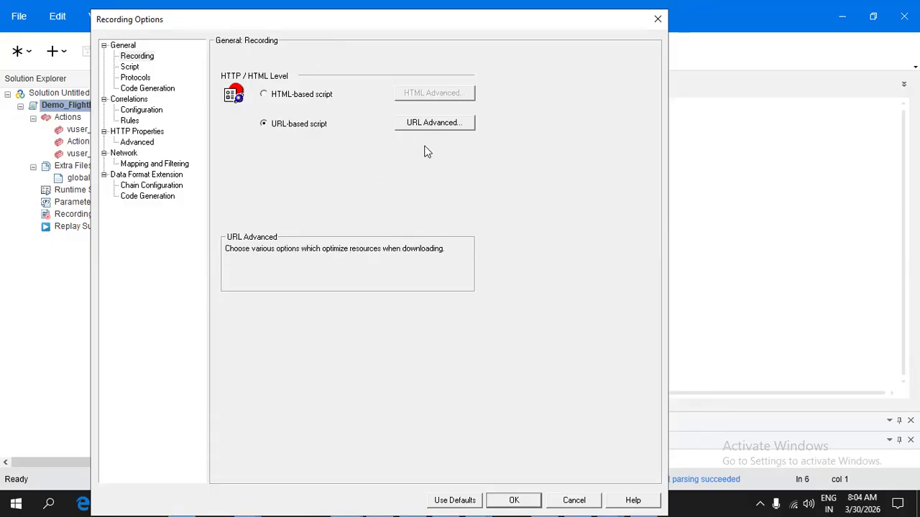
pyautogui.click(291, 102)
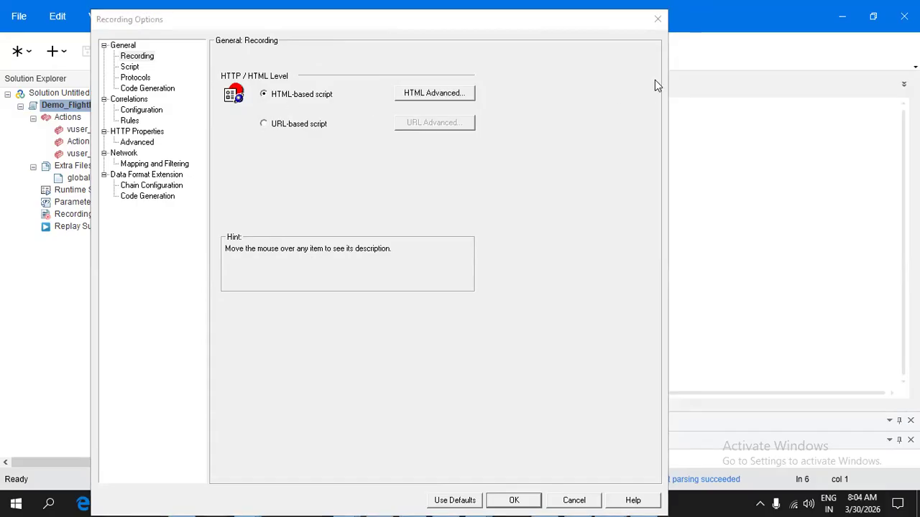
# Step: Switch to the blazedemo.com page in Chrome, open the developer tools' network view, and narrow it to about half the window
pyautogui.click(658, 20)
pyautogui.click(501, 395)
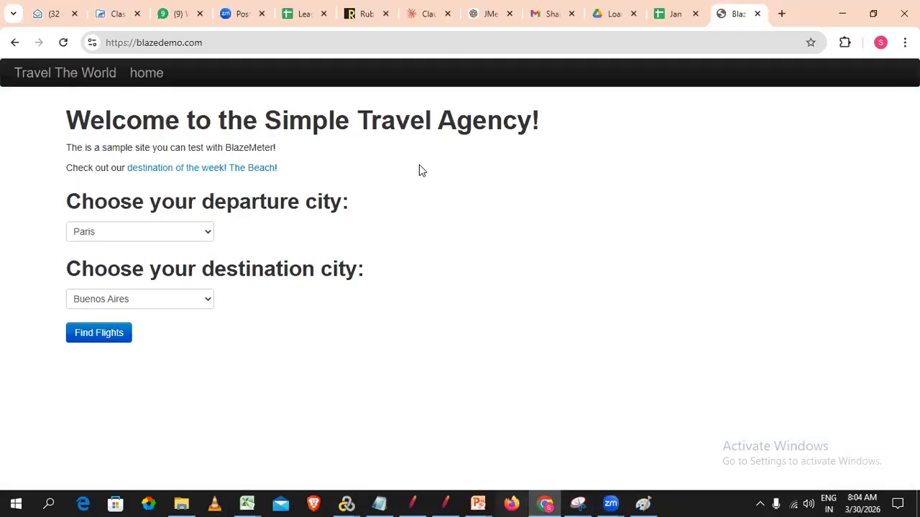
pyautogui.rightClick(242, 367)
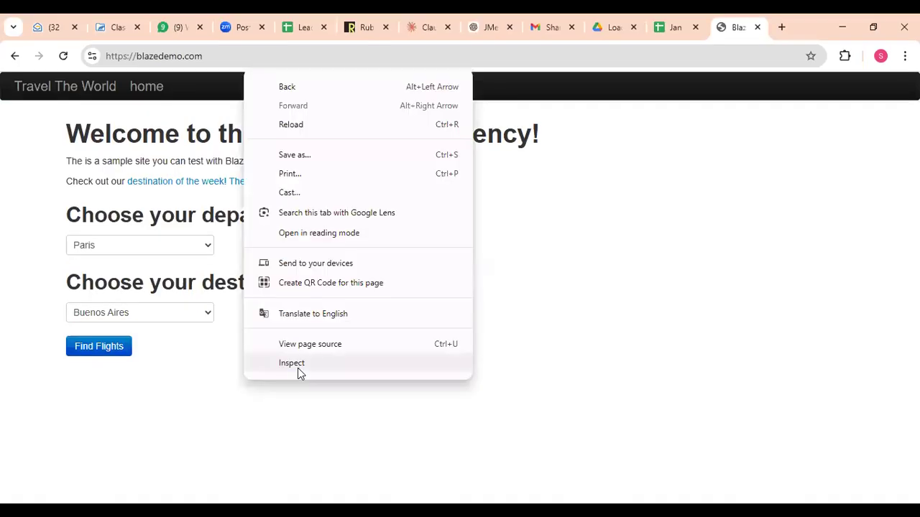
pyautogui.click(299, 367)
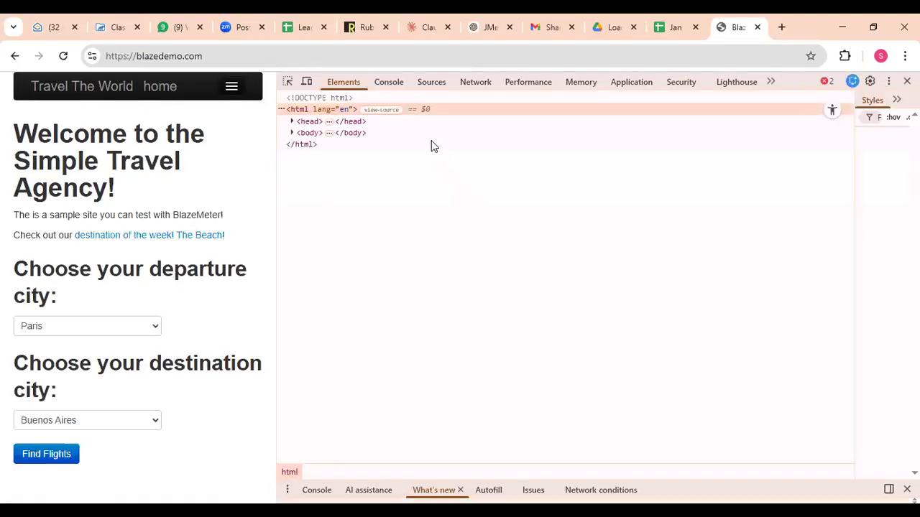
pyautogui.click(485, 82)
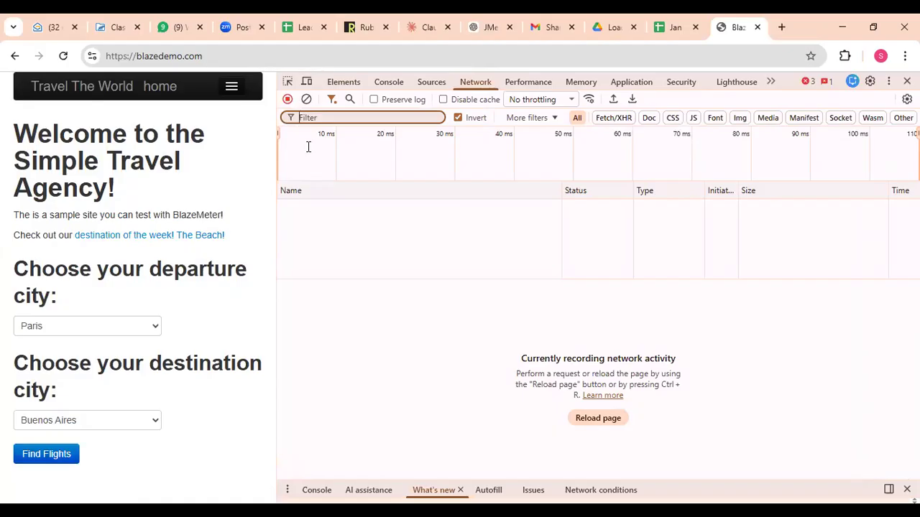
pyautogui.moveTo(277, 166); pyautogui.dragTo(488, 157)
# Step: Reload blazedemo.com and inspect the responses of the captured document, script, stylesheet and image requests
pyautogui.click(239, 56)
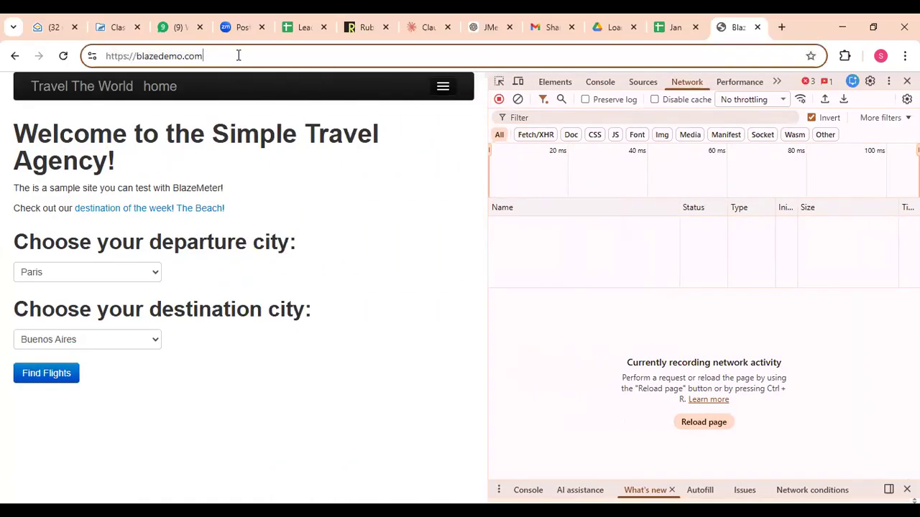
pyautogui.press('Return')
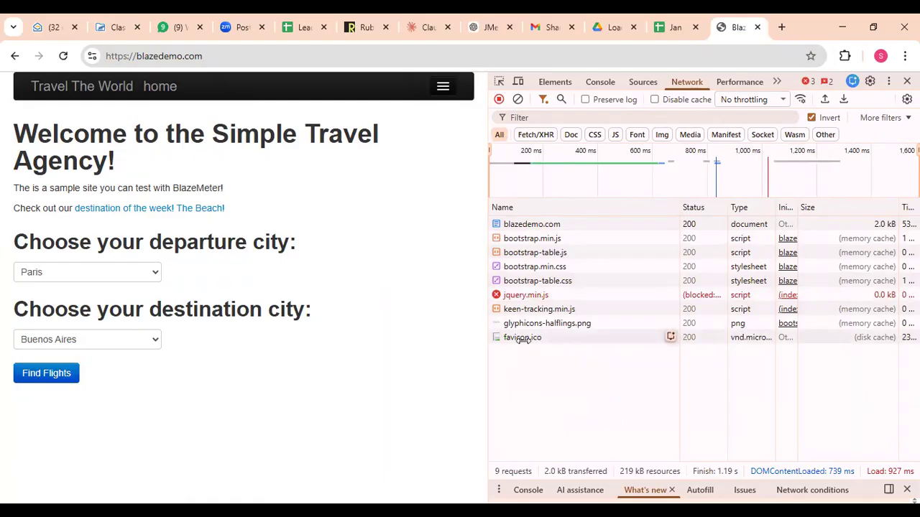
pyautogui.click(528, 225)
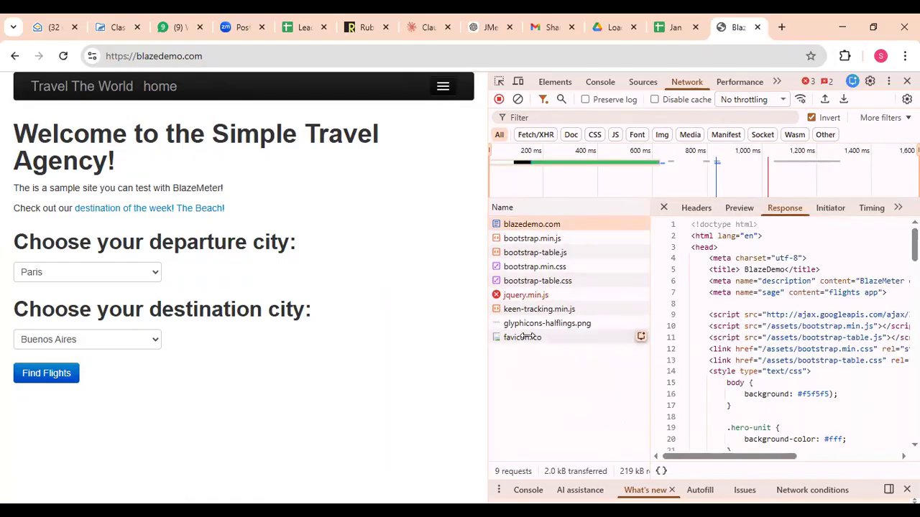
pyautogui.click(544, 238)
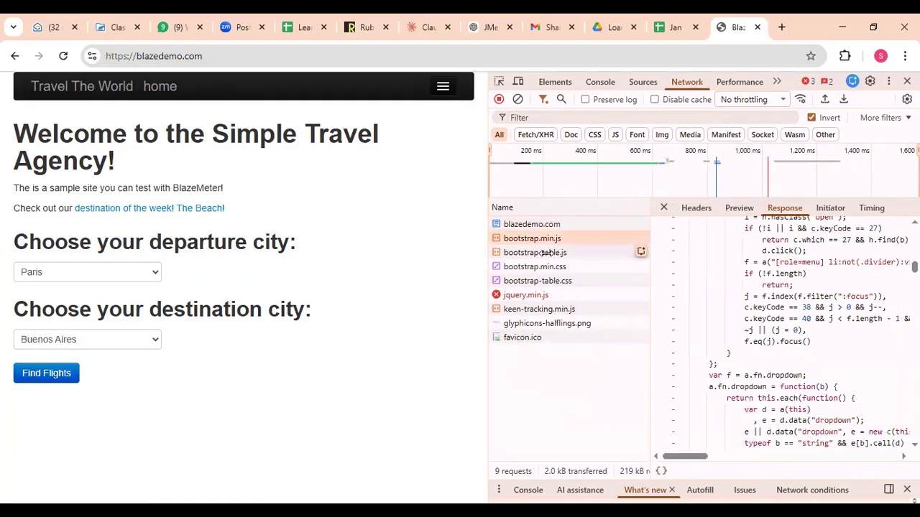
pyautogui.click(556, 281)
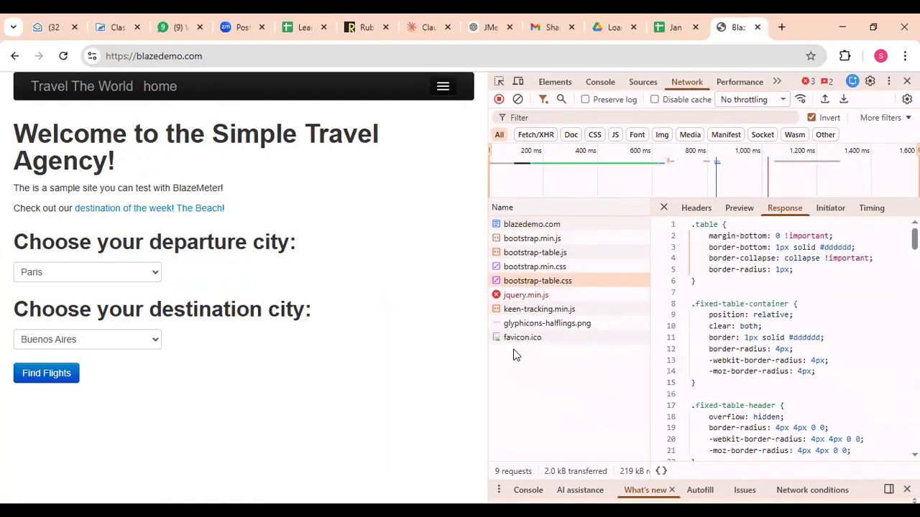
pyautogui.click(527, 299)
pyautogui.click(531, 310)
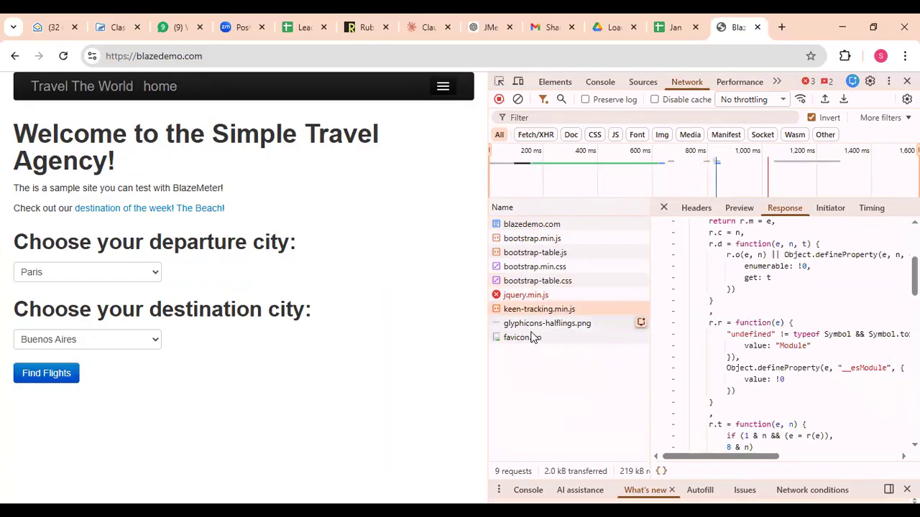
pyautogui.click(532, 324)
pyautogui.click(530, 337)
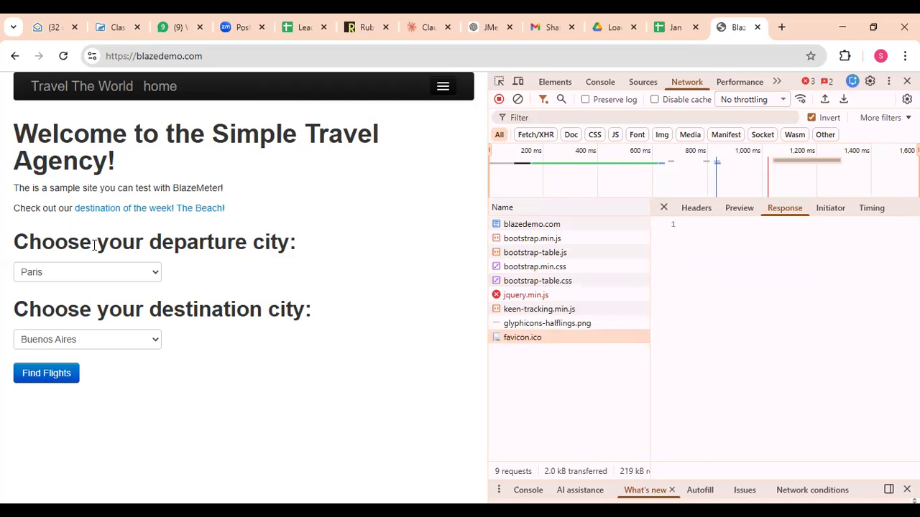
# Step: View the blazedemo.com document response, find flights from Paris to Buenos Aires, and inspect the responses of reserve.php and its resource requests
pyautogui.click(526, 226)
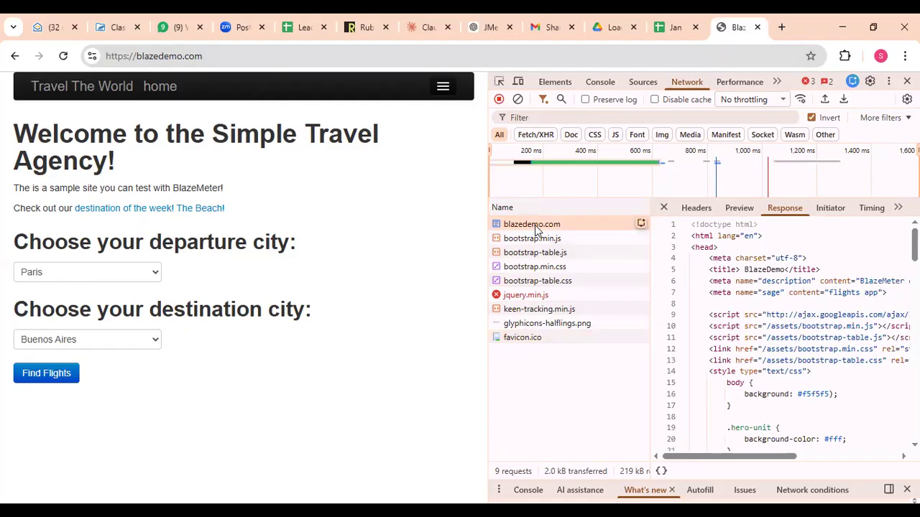
pyautogui.click(46, 374)
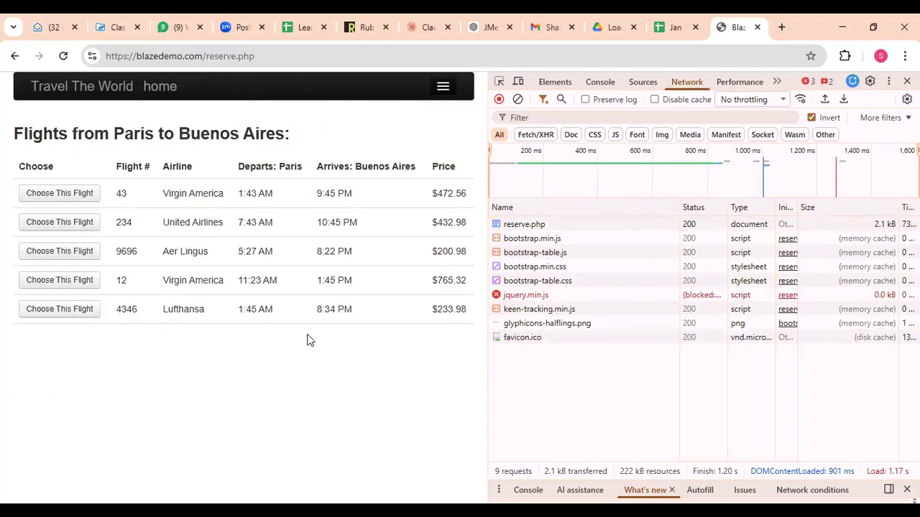
pyautogui.click(525, 225)
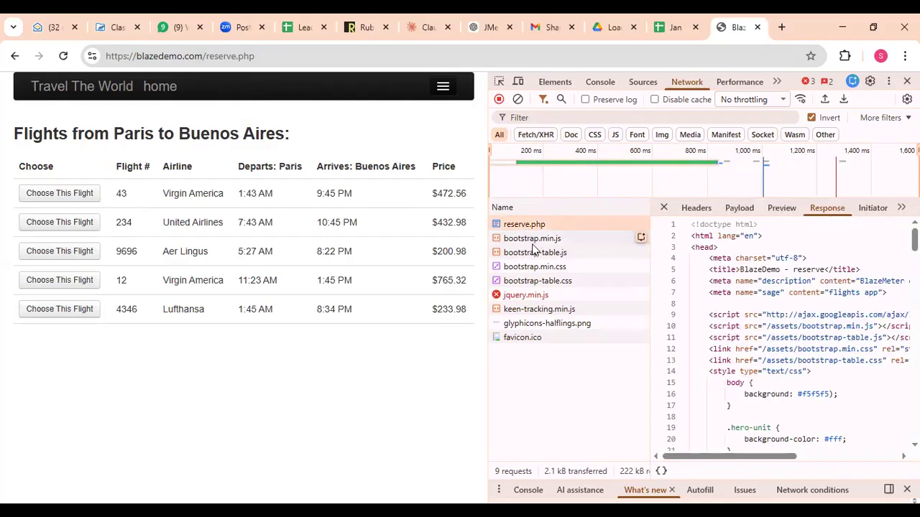
pyautogui.click(531, 240)
pyautogui.click(531, 253)
pyautogui.click(532, 266)
pyautogui.click(533, 281)
pyautogui.click(533, 295)
pyautogui.click(534, 309)
pyautogui.click(534, 323)
pyautogui.click(533, 339)
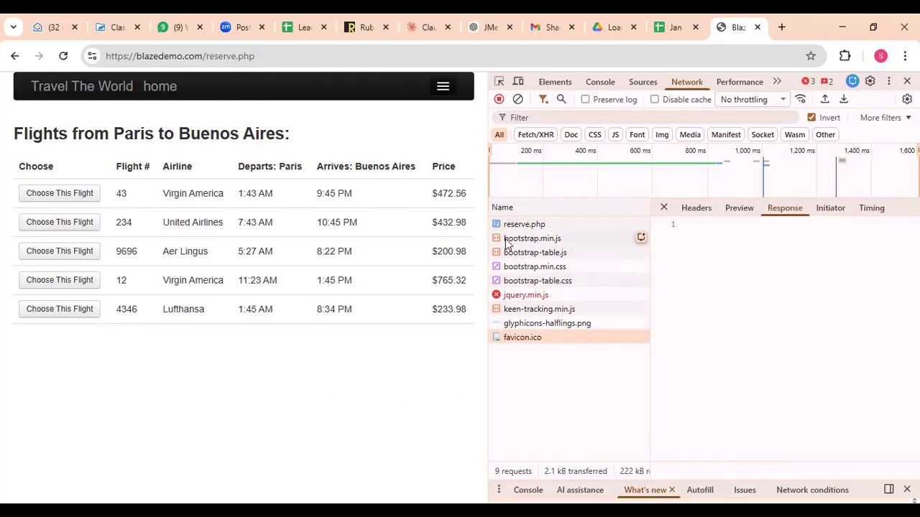
# Step: Re-examine the responses of the script, stylesheet and image resources loaded with reserve.php, ending on glyphicons-halflings.png
pyautogui.click(533, 241)
pyautogui.click(543, 270)
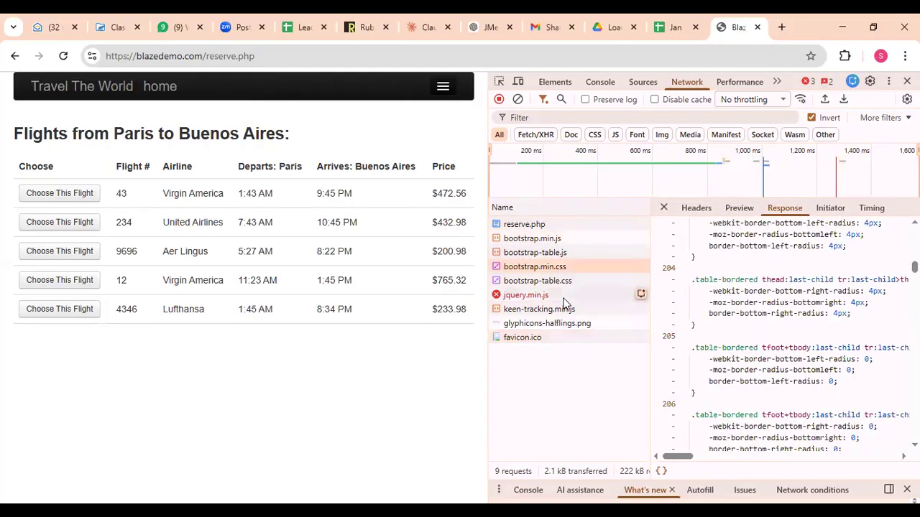
pyautogui.click(564, 281)
pyautogui.click(573, 310)
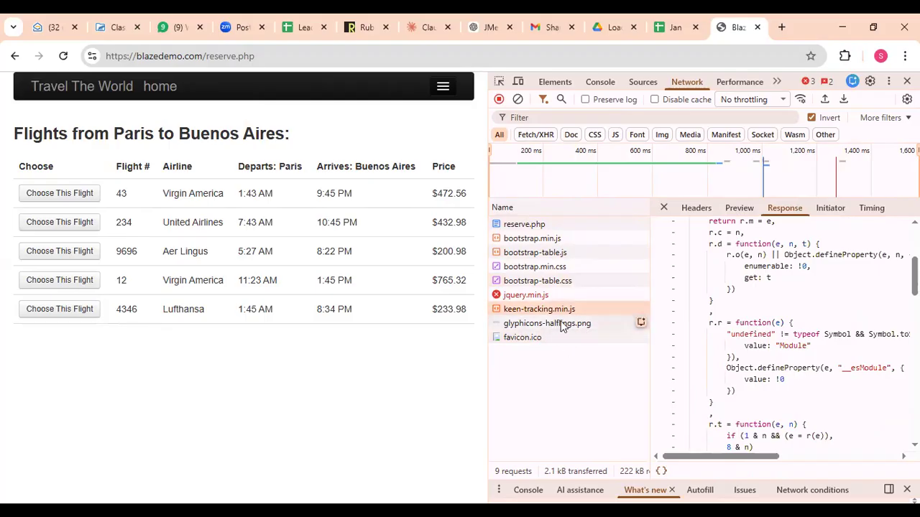
pyautogui.click(559, 327)
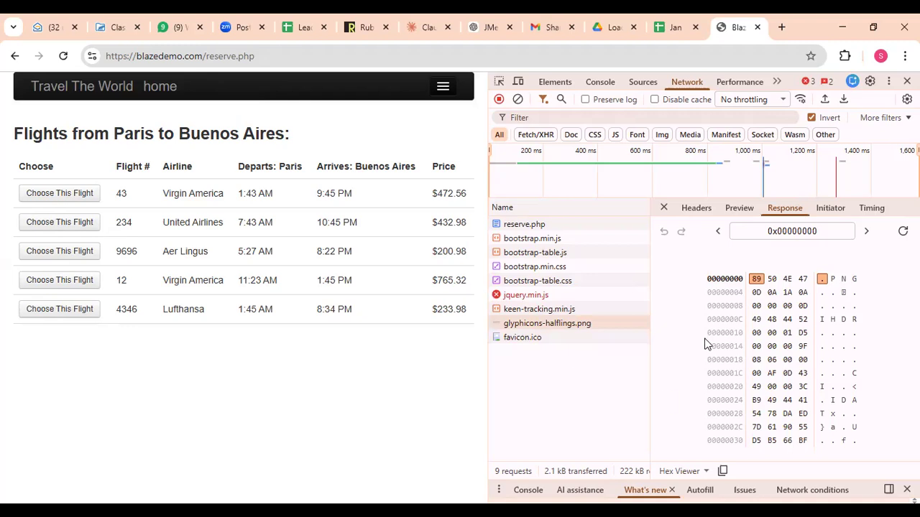
pyautogui.click(534, 248)
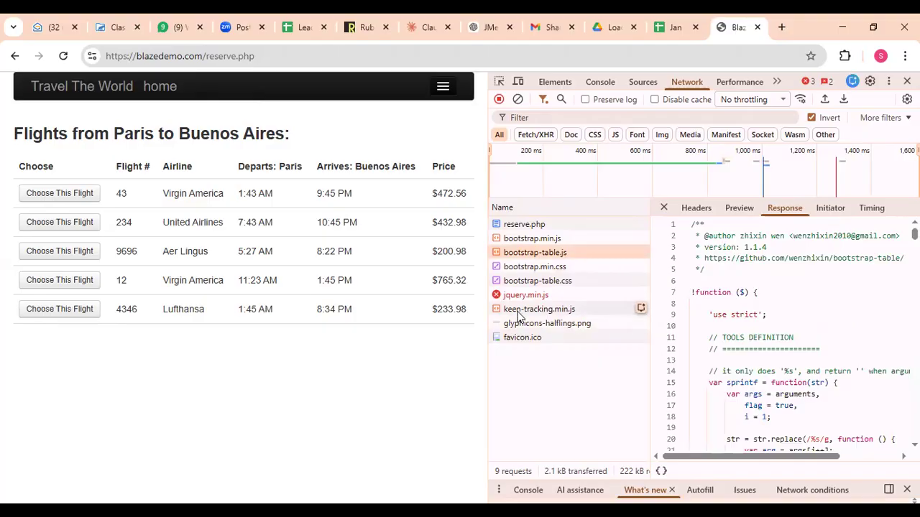
pyautogui.click(555, 324)
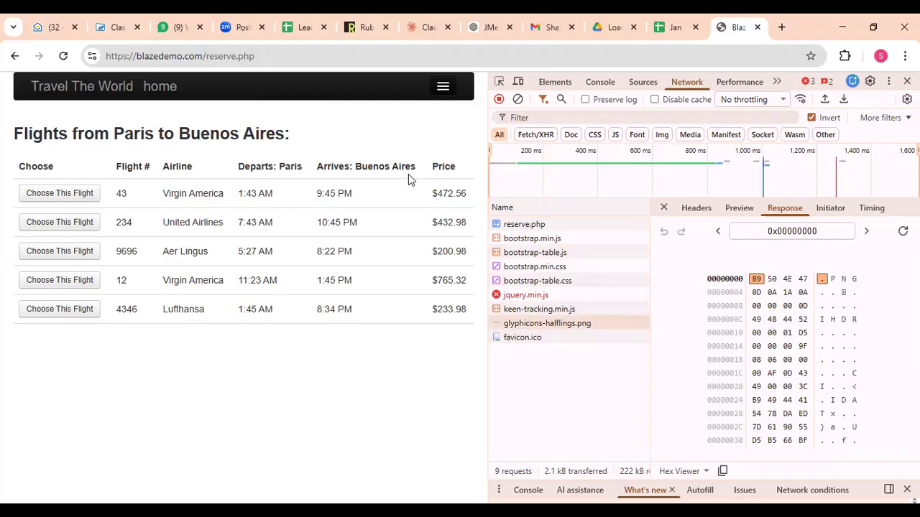
# Step: Go back to the blazedemo.com start page, load it again, and follow its home link to capture that page's requests
pyautogui.click(14, 56)
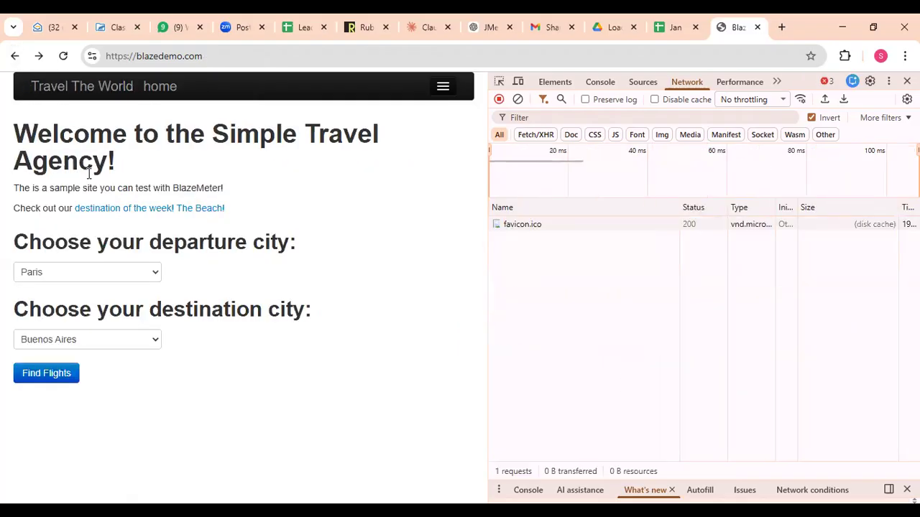
pyautogui.click(270, 63)
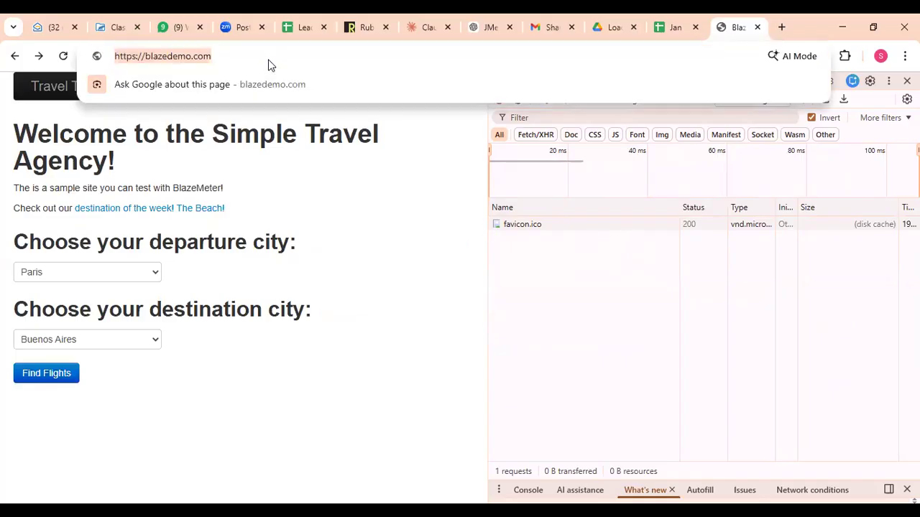
pyautogui.press('Return')
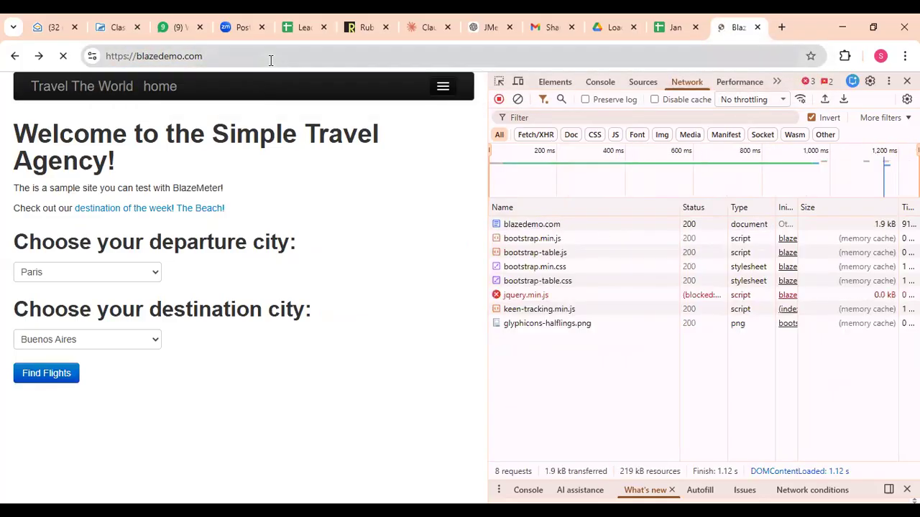
pyautogui.click(159, 86)
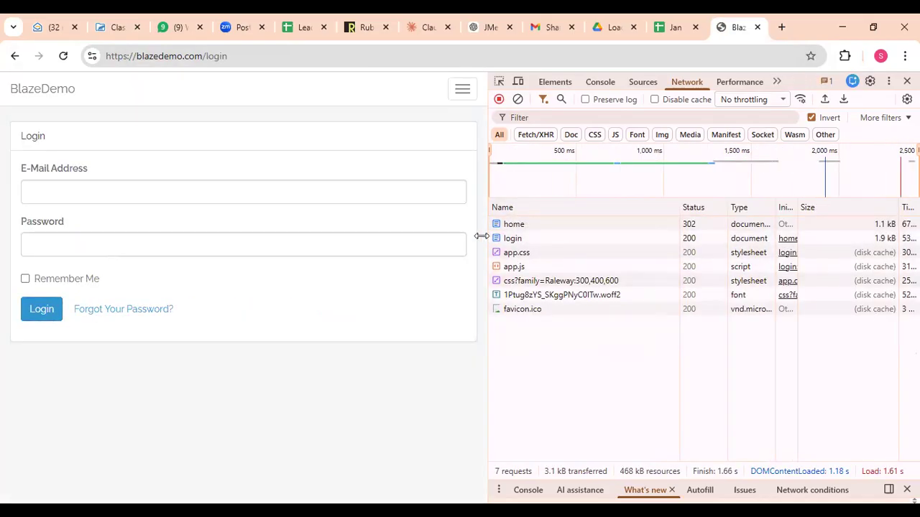
pyautogui.click(204, 56)
pyautogui.hotkey('shift', 'End')
pyautogui.press('BackSpace')
pyautogui.press('Return')
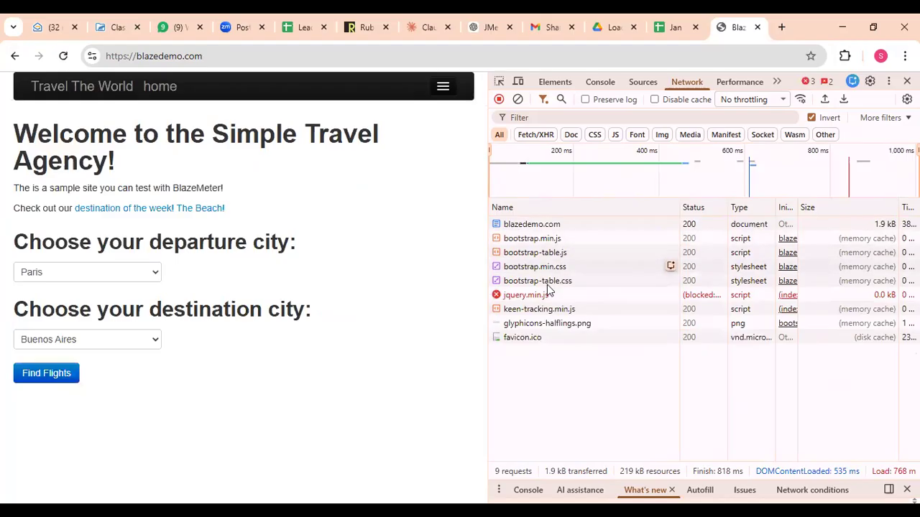
pyautogui.click(539, 225)
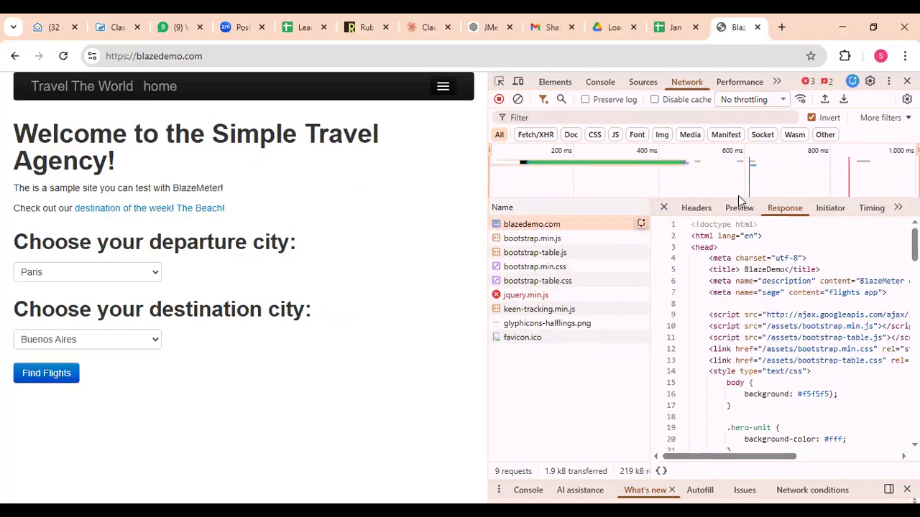
pyautogui.click(664, 207)
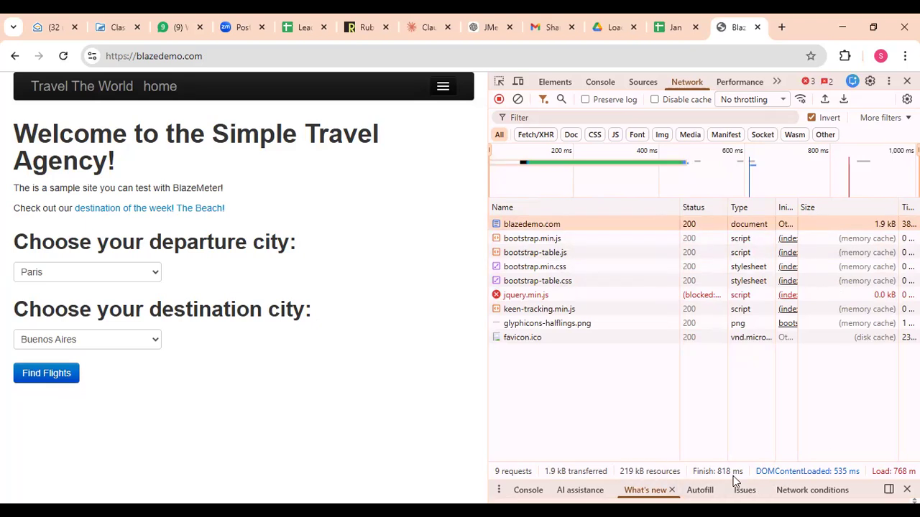
# Step: Widen the developer tools to show the request columns, narrow them to under half the window, and close them
pyautogui.moveTo(488, 374); pyautogui.dragTo(350, 364)
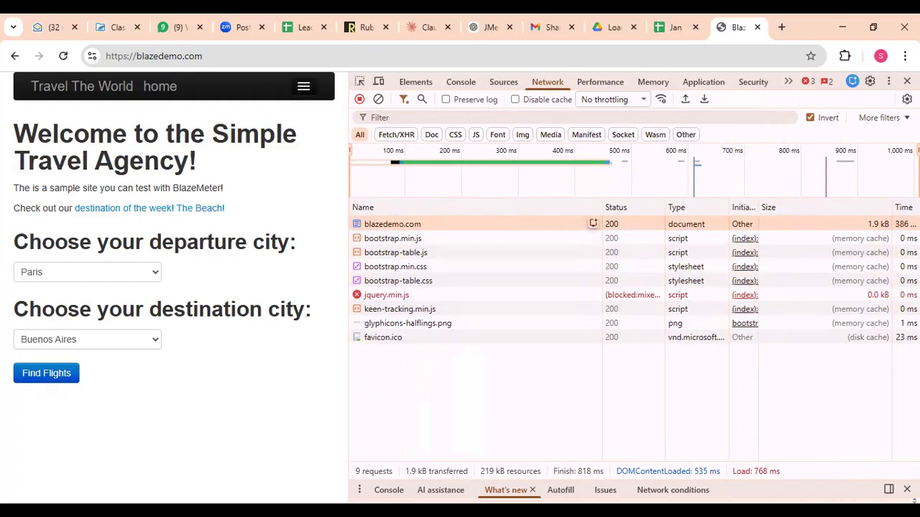
pyautogui.moveTo(349, 256); pyautogui.dragTo(529, 320)
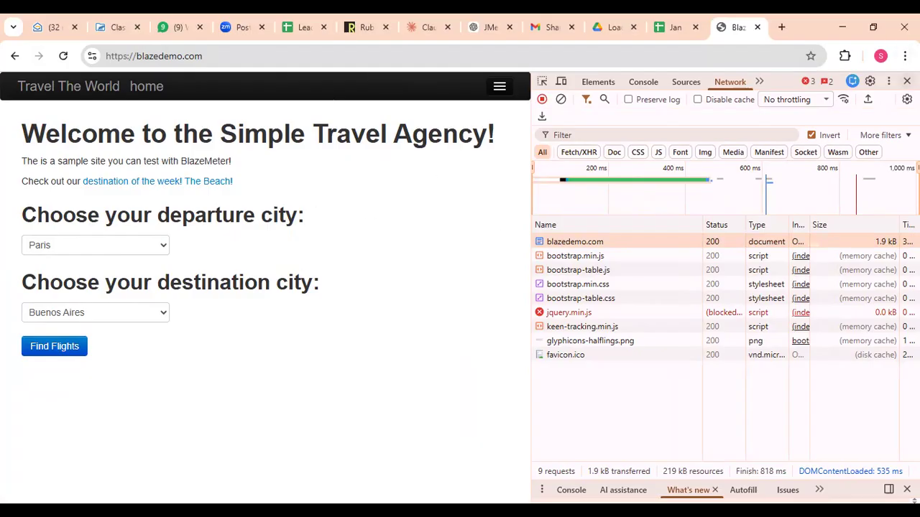
pyautogui.press('F12')
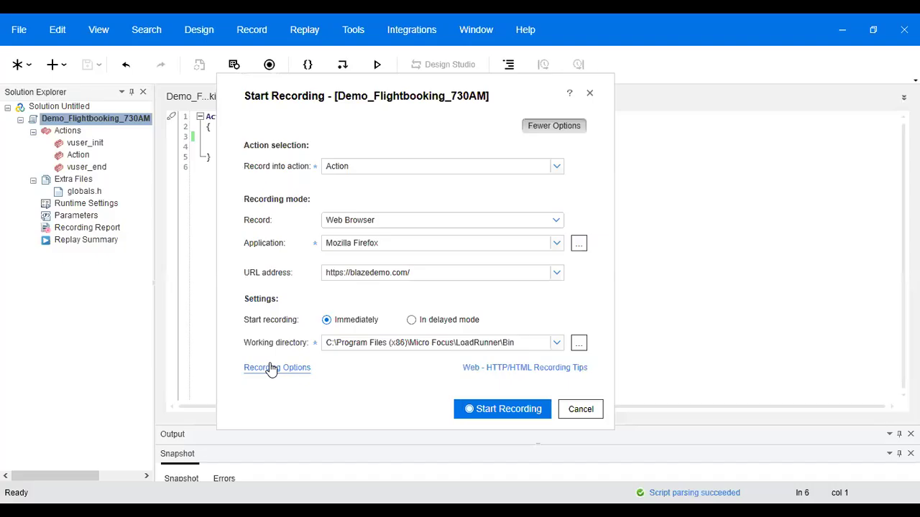
# Step: Switch to VuGen, open the Recording Options, and review the HTML-based script description and its advanced HTML settings without changing them
pyautogui.click(270, 368)
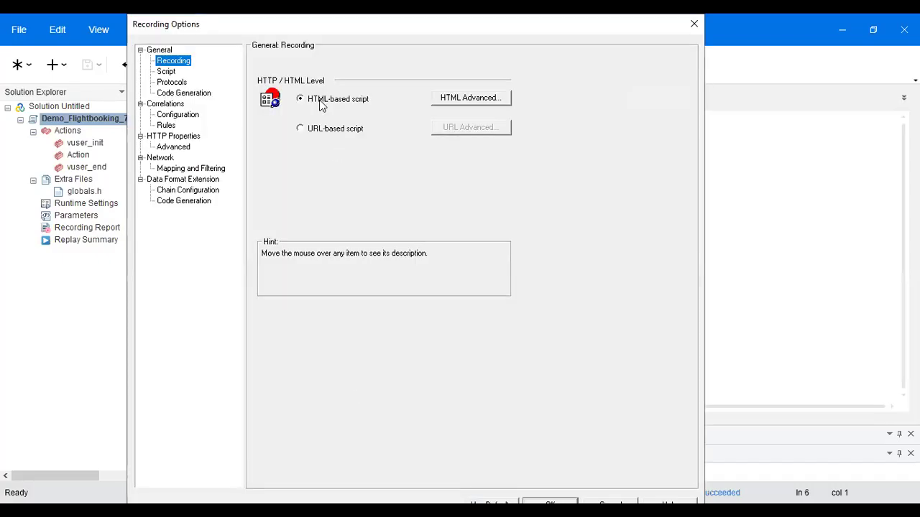
pyautogui.moveTo(322, 106)
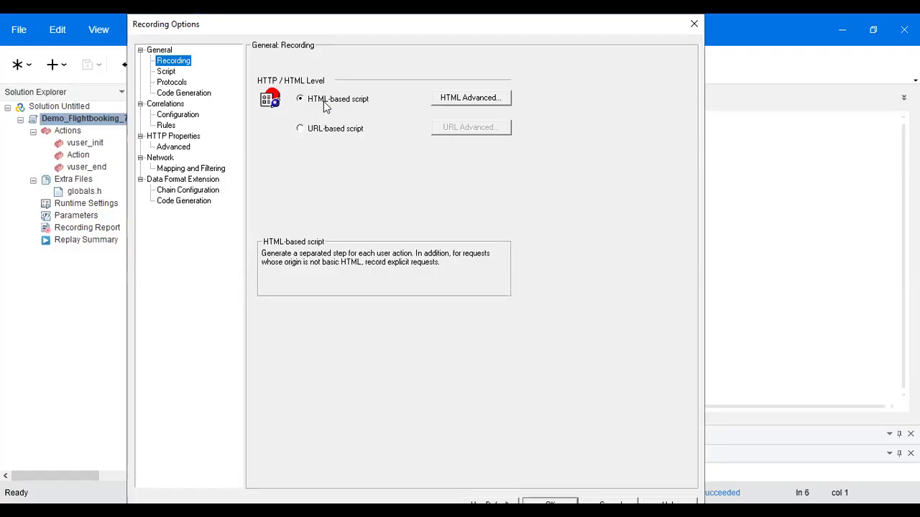
pyautogui.click(457, 100)
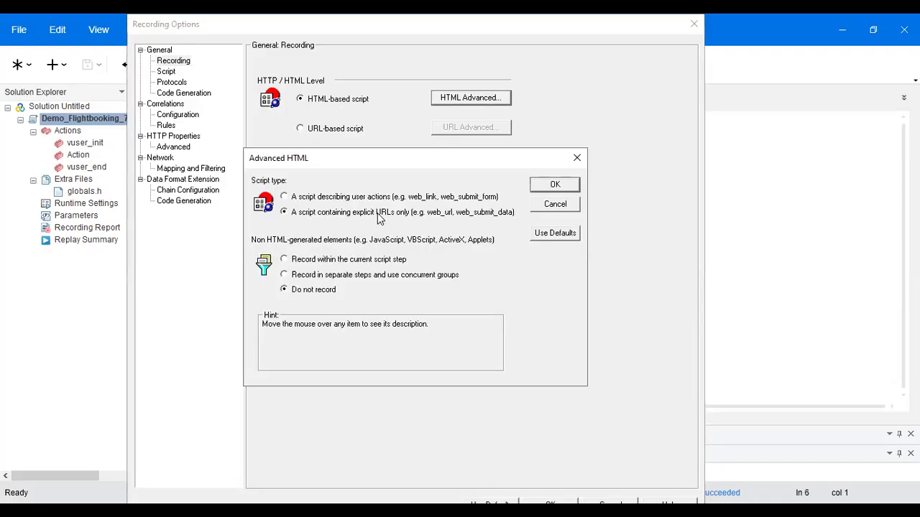
pyautogui.moveTo(318, 217)
pyautogui.moveTo(341, 263)
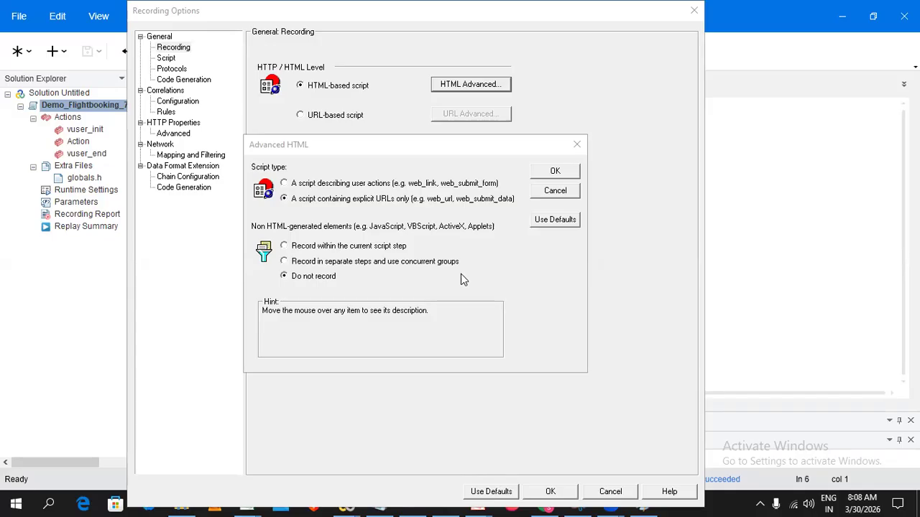
pyautogui.moveTo(306, 248)
pyautogui.click(577, 146)
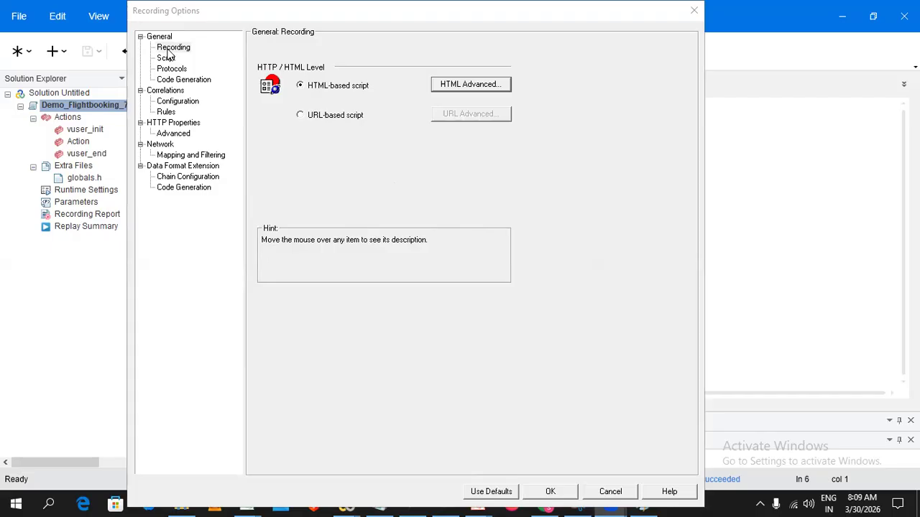
# Step: Review the Script, Protocols, Code Generation, correlation Configuration and Rules, and advanced HTTP Properties pages of the Recording Options
pyautogui.click(65, 270)
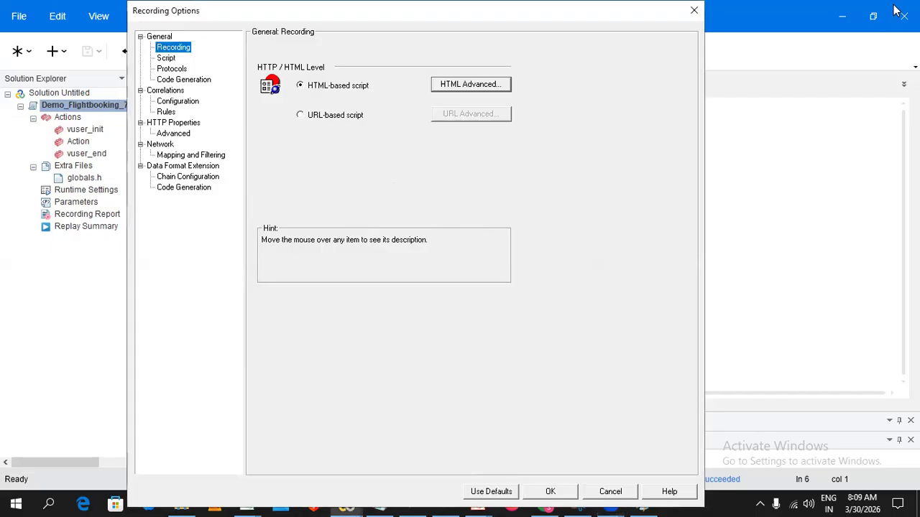
pyautogui.click(172, 60)
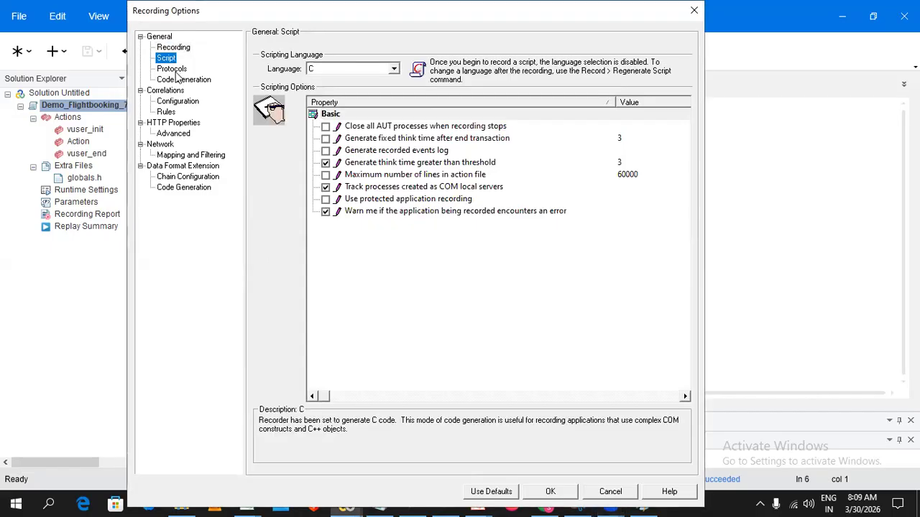
pyautogui.click(176, 71)
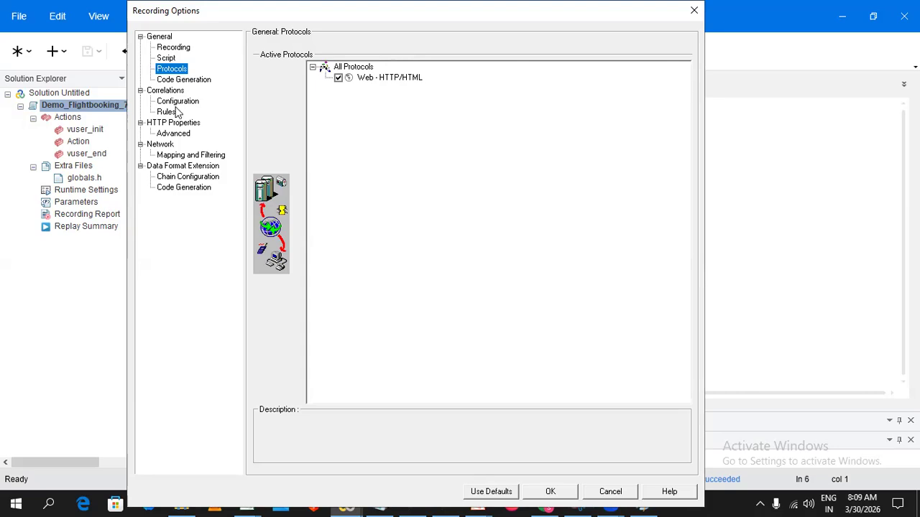
pyautogui.click(182, 81)
pyautogui.click(175, 103)
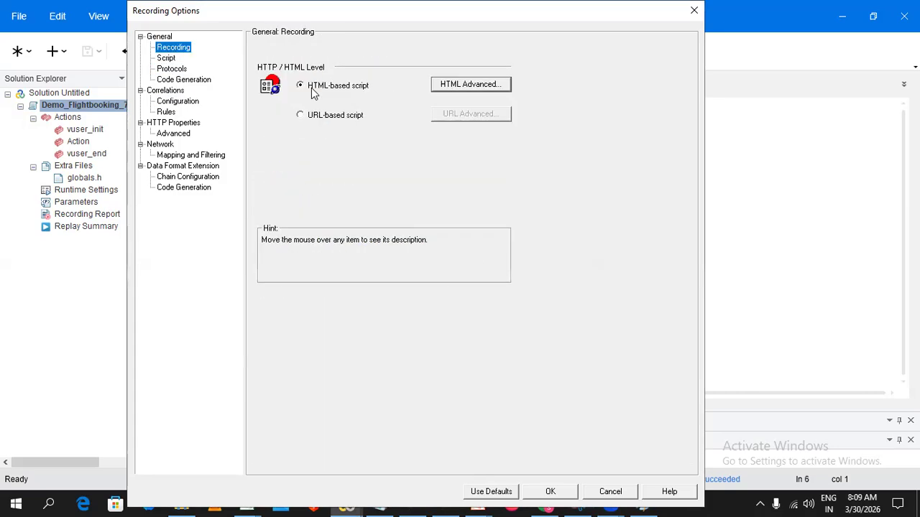
pyautogui.click(166, 112)
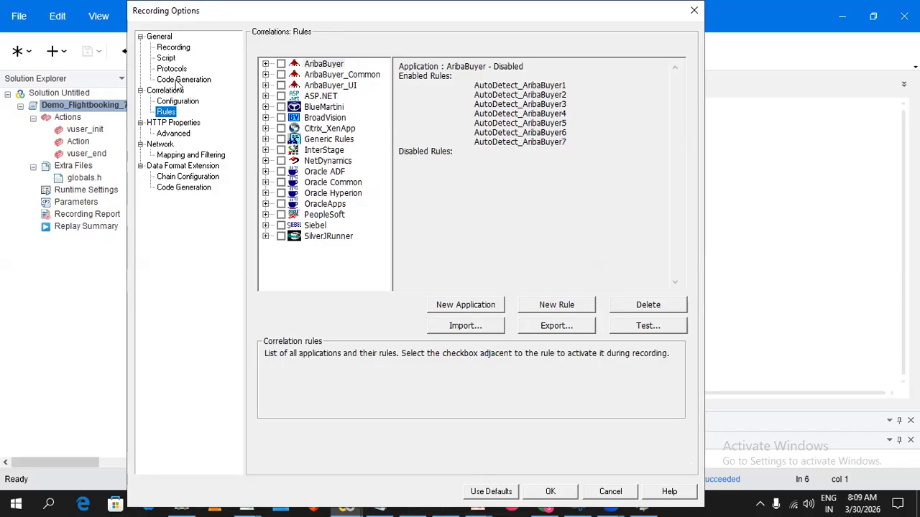
pyautogui.click(178, 136)
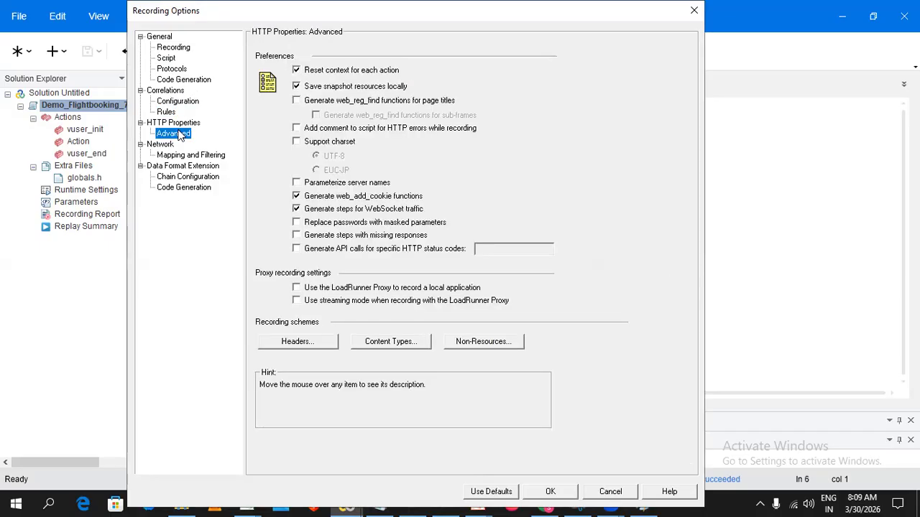
# Step: Examine the traffic filtering servers under network Mapping and Filtering, selecting the entries from googleapis.com through mozgcp.net one by one
pyautogui.click(186, 156)
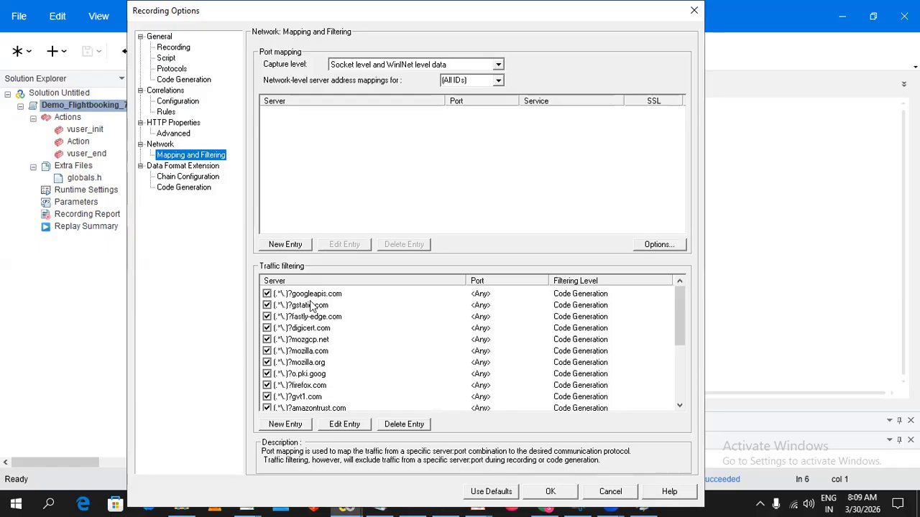
pyautogui.scroll(-3, 305, 351)
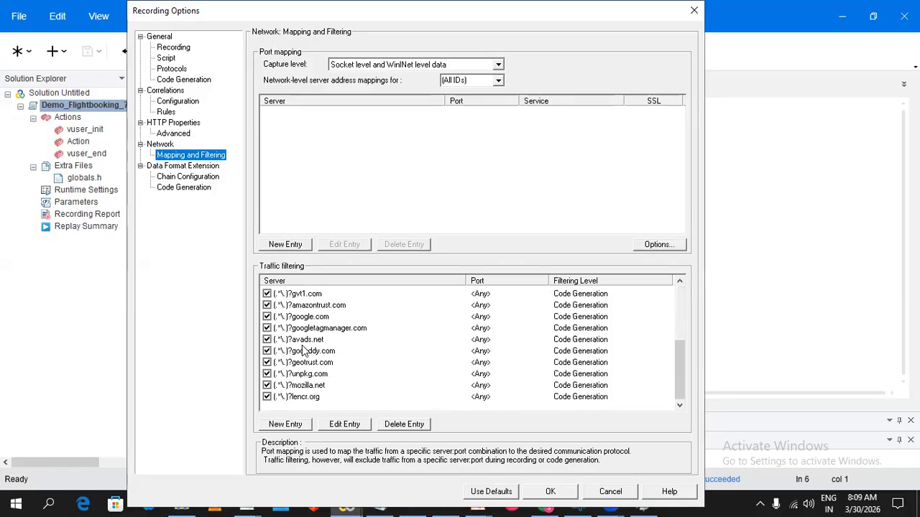
pyautogui.scroll(3, 305, 348)
pyautogui.click(319, 293)
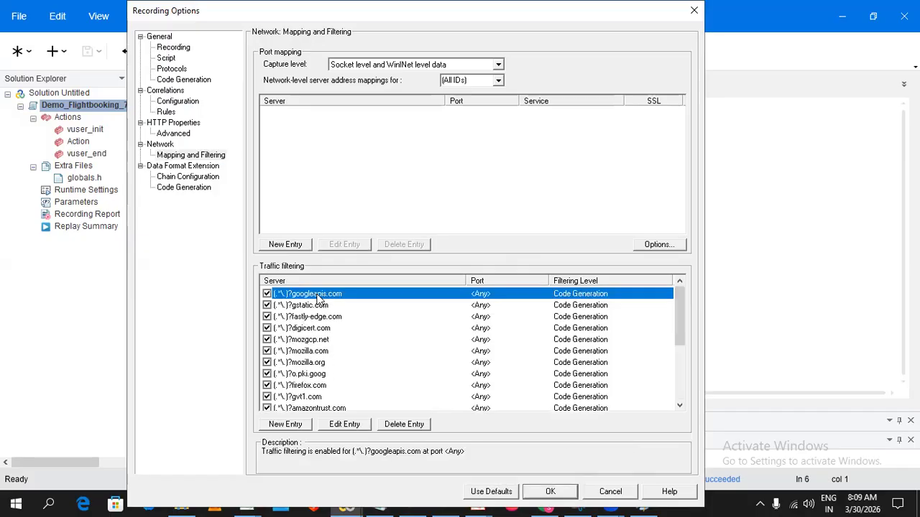
pyautogui.click(310, 308)
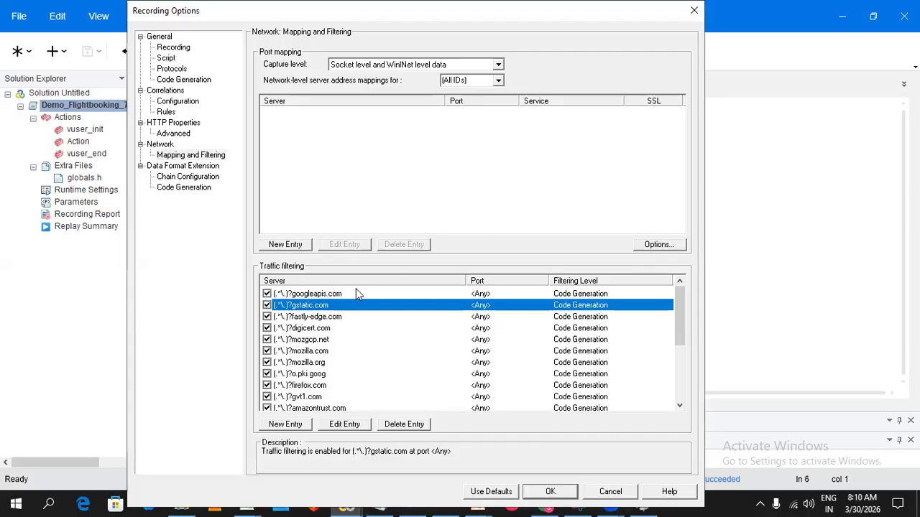
pyautogui.click(301, 318)
pyautogui.click(301, 331)
pyautogui.click(303, 340)
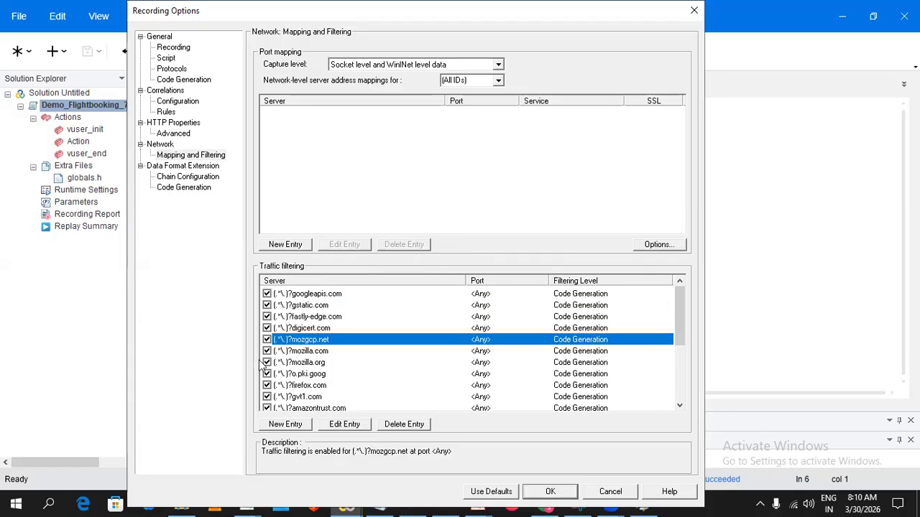